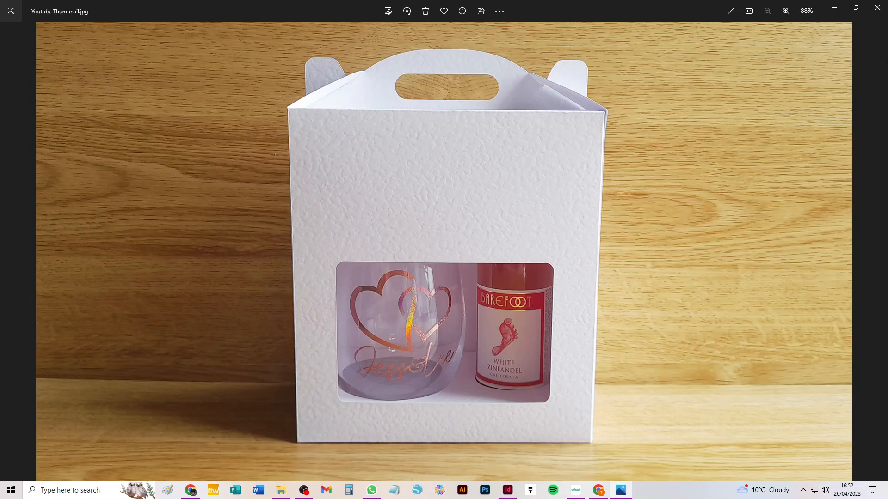
Switch to Cricut Design Space and add the green stemless wine glass box template from the recent uploads to the canvas.
click(576, 491)
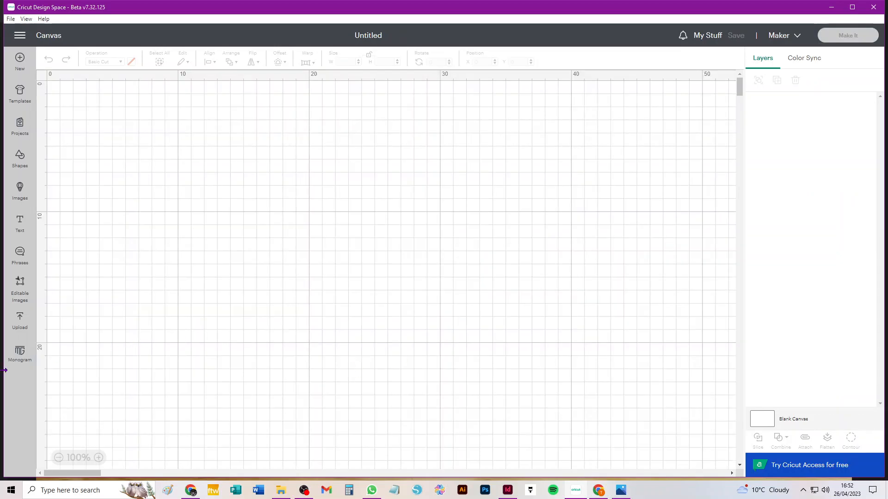
click(19, 316)
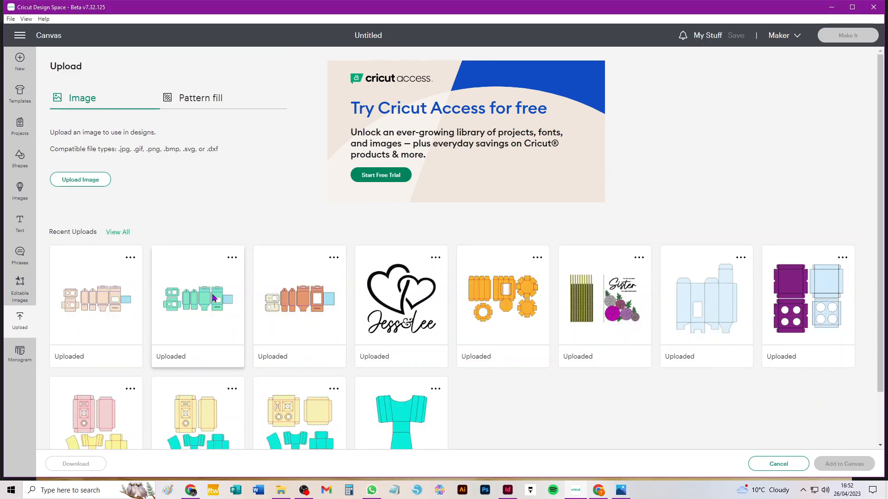
click(194, 309)
click(829, 464)
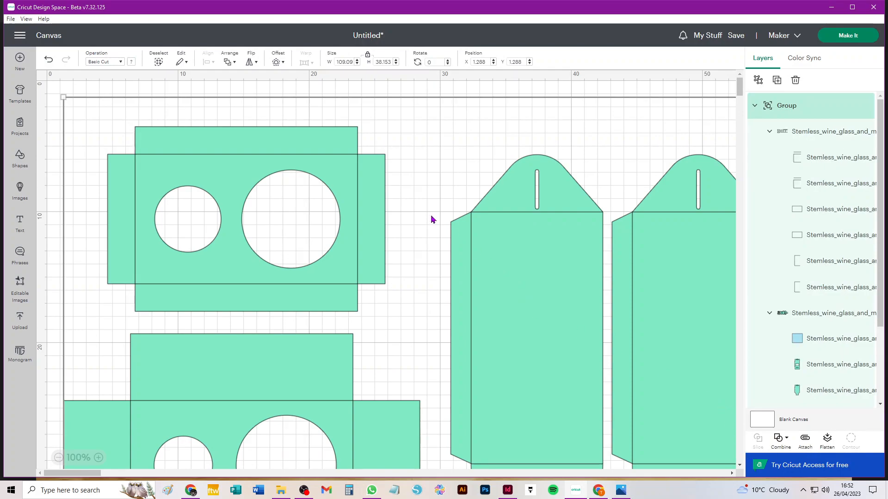
scroll(430, 216, down, 4)
scroll(430, 219, down, 2)
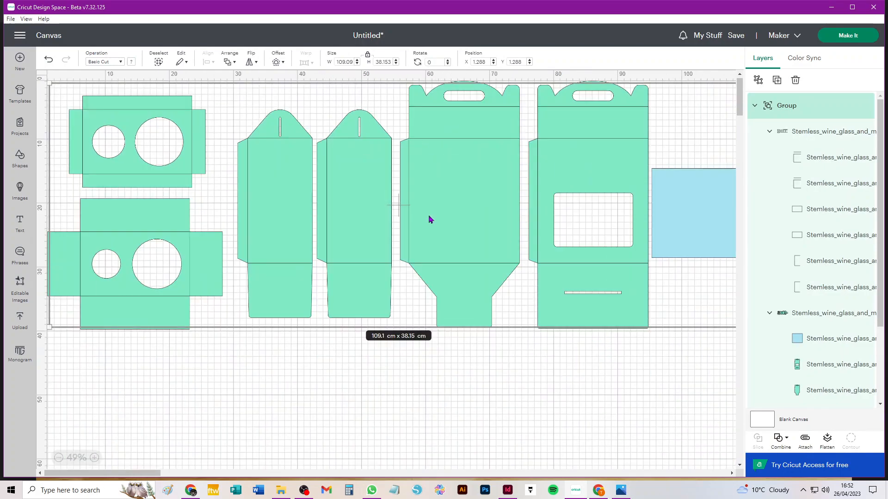
click(681, 373)
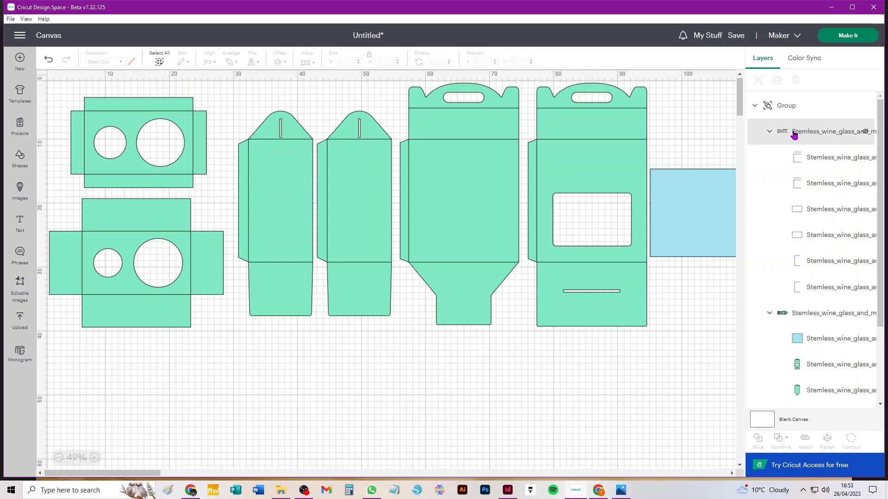
Examine the template's layer group, checking its fold-line subgroup and its box-piece subgroup.
click(756, 107)
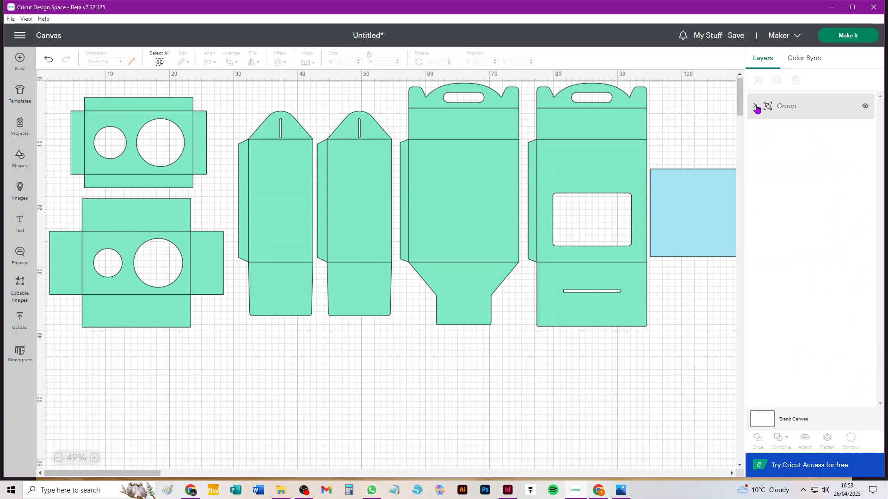
click(756, 107)
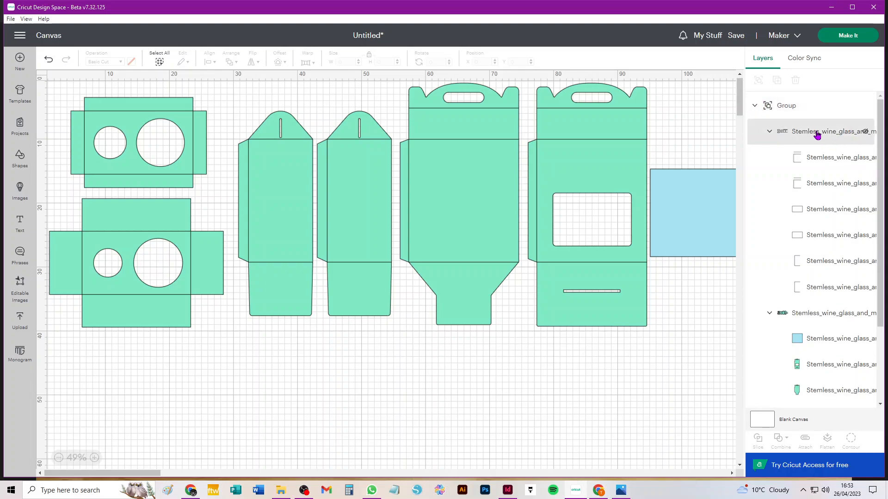
click(817, 133)
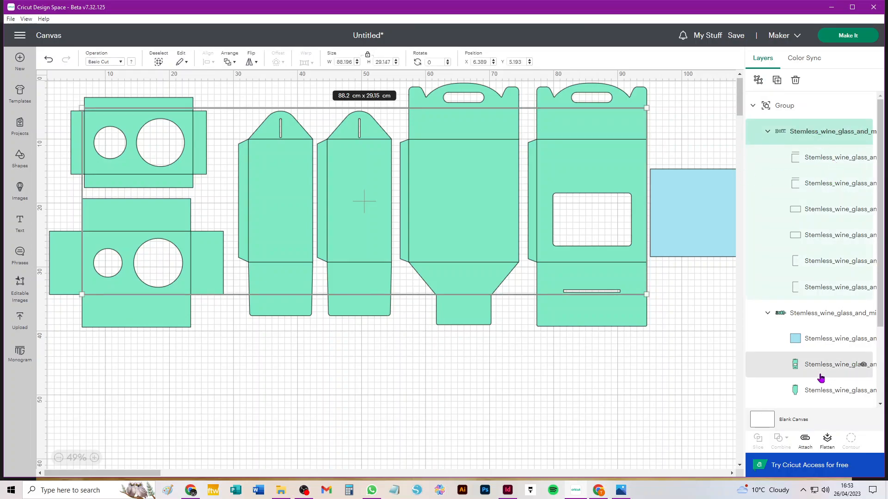
click(822, 313)
scroll(826, 277, down, 2)
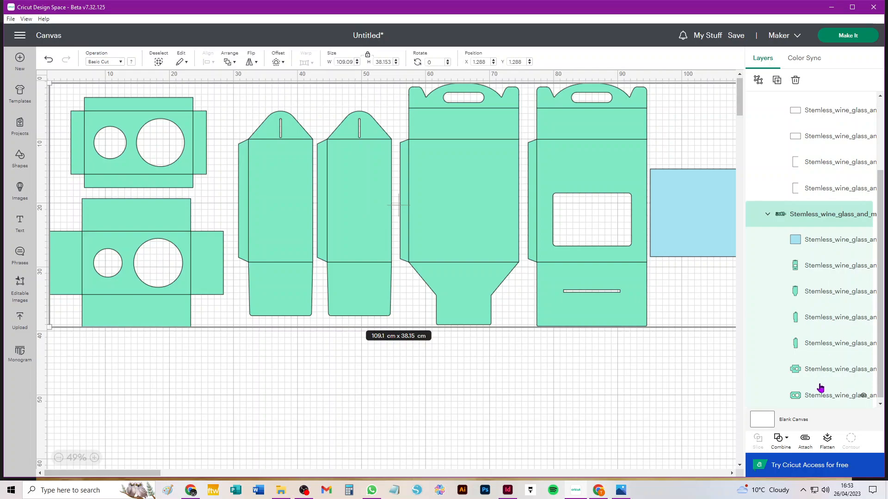
scroll(834, 207, up, 2)
scroll(834, 207, up, 1)
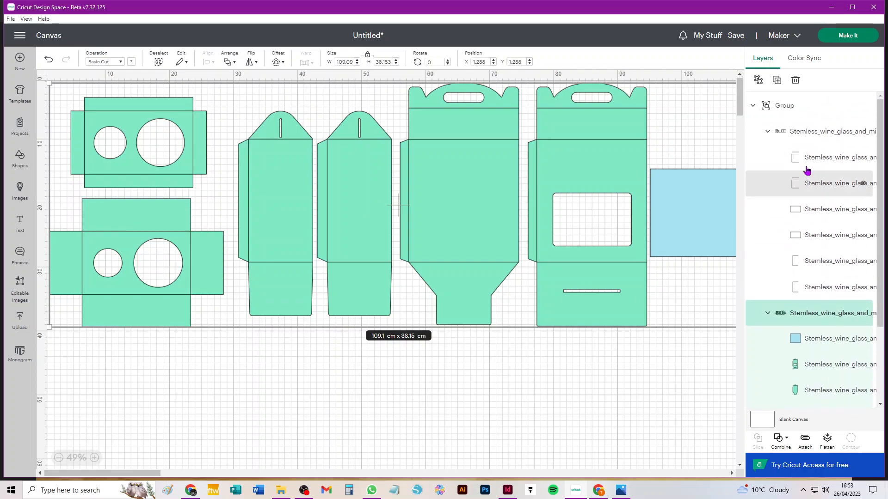
Set the operation of the whole fold-line subgroup to Score.
click(821, 133)
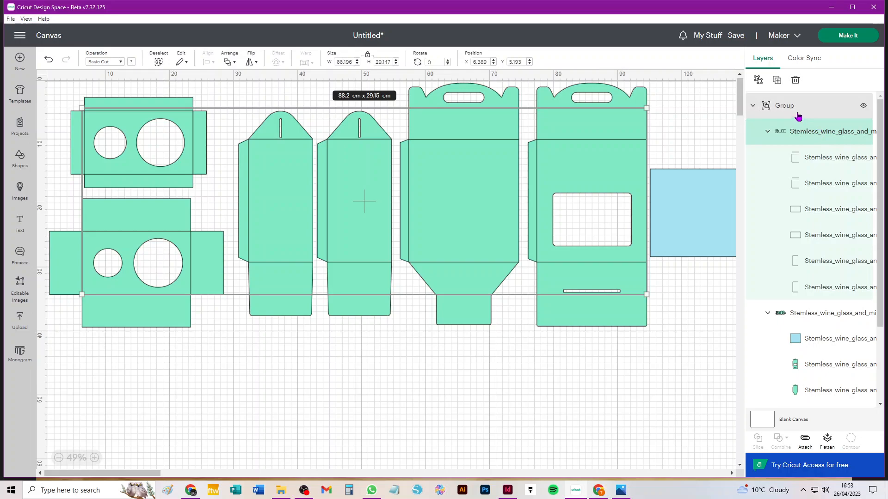
click(98, 63)
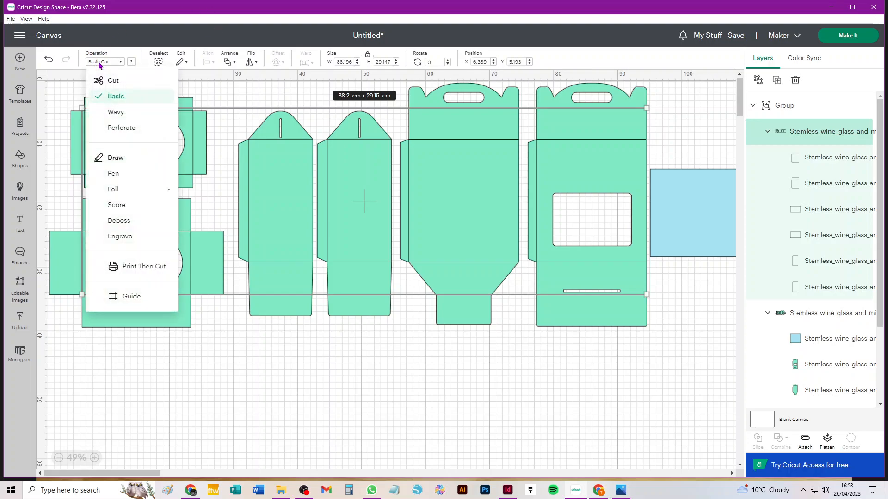
click(116, 207)
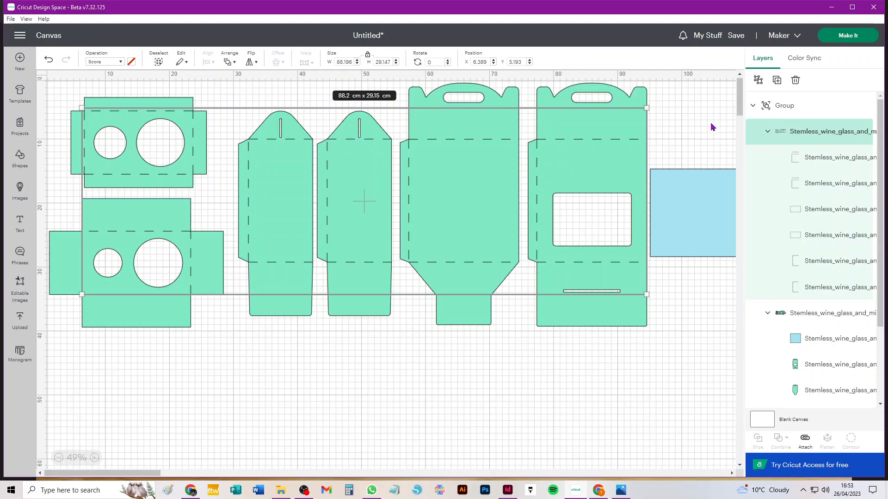
Ungroup the score-line subgroup and the box-piece subgroup within the template.
click(759, 82)
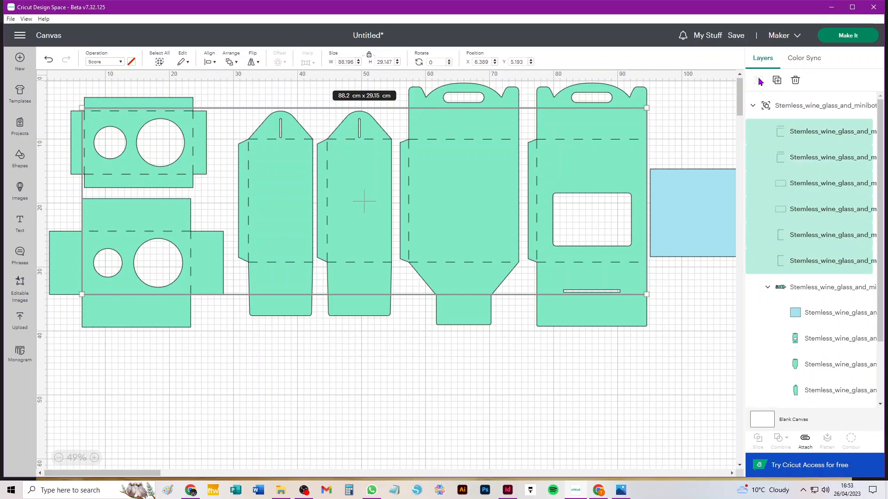
click(822, 291)
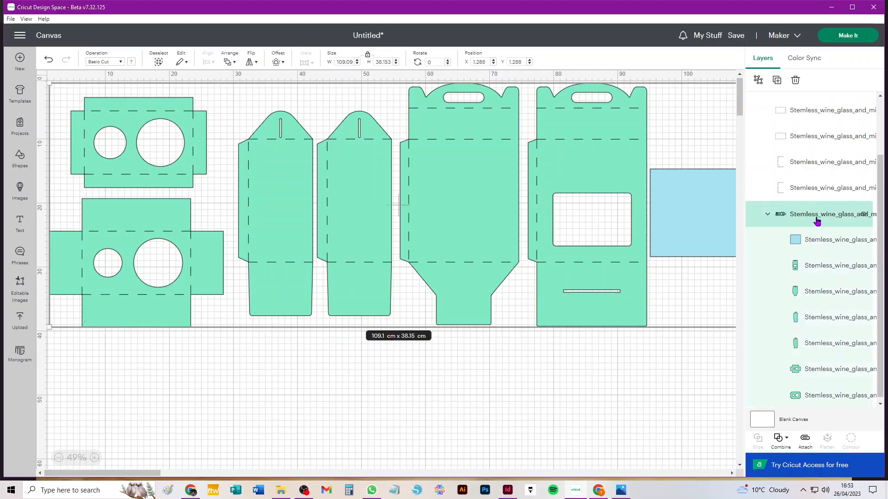
click(759, 81)
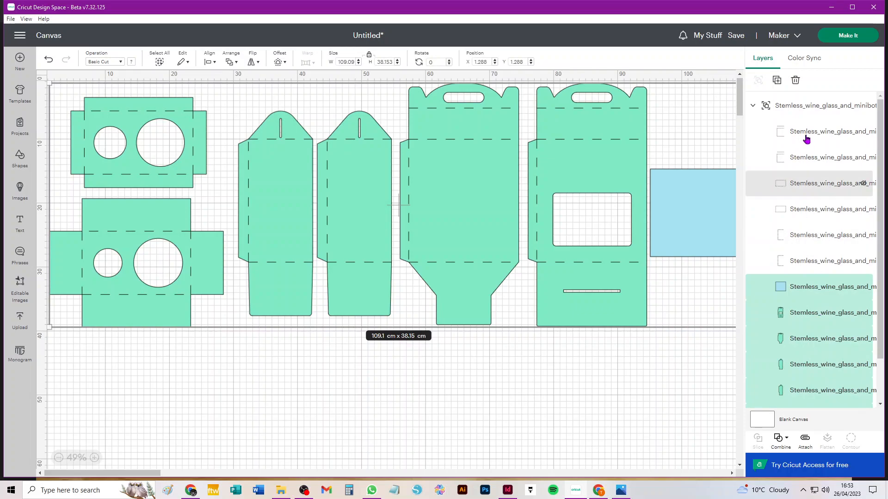
Ungroup the template's remaining main group into individual layers.
click(809, 107)
click(625, 415)
key(ctrl+a)
click(452, 420)
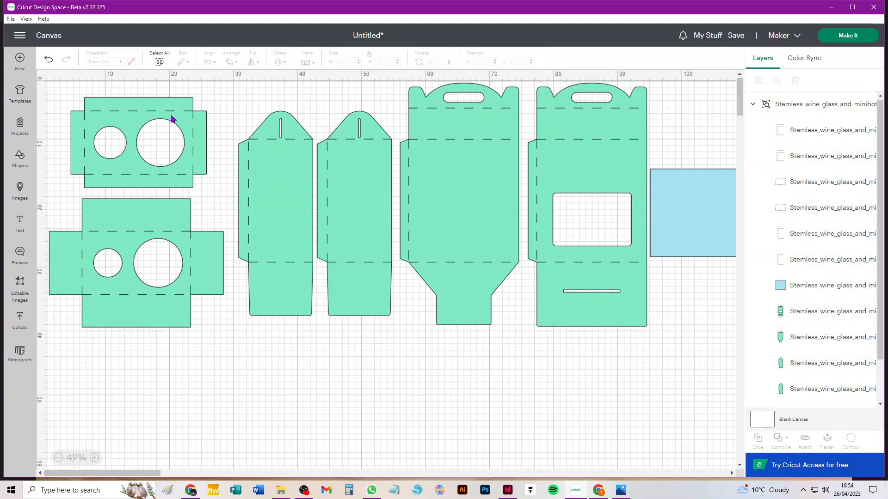
click(162, 63)
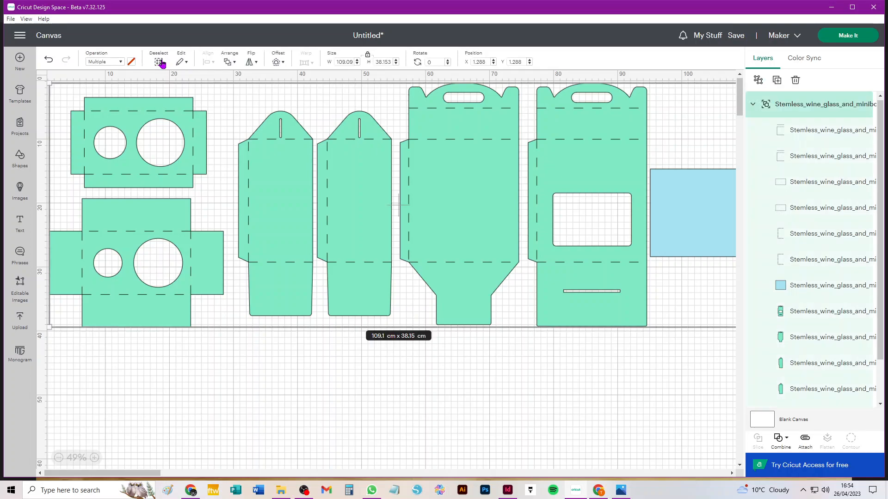
click(323, 367)
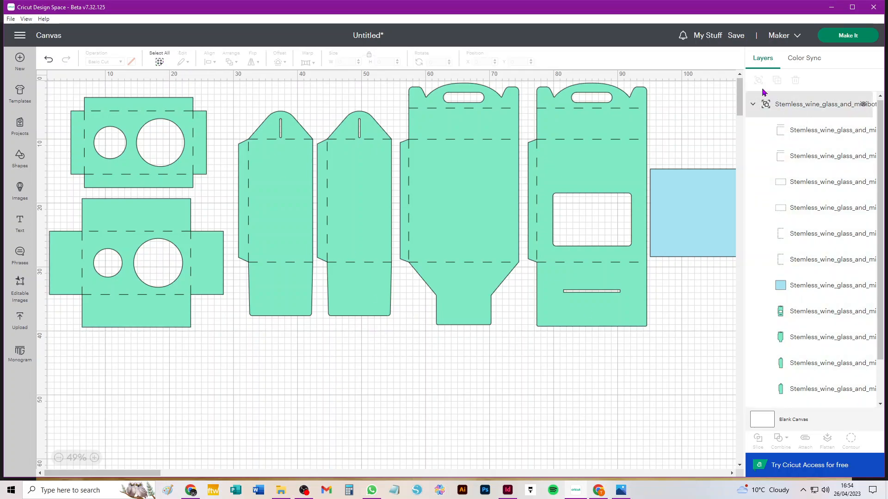
click(784, 104)
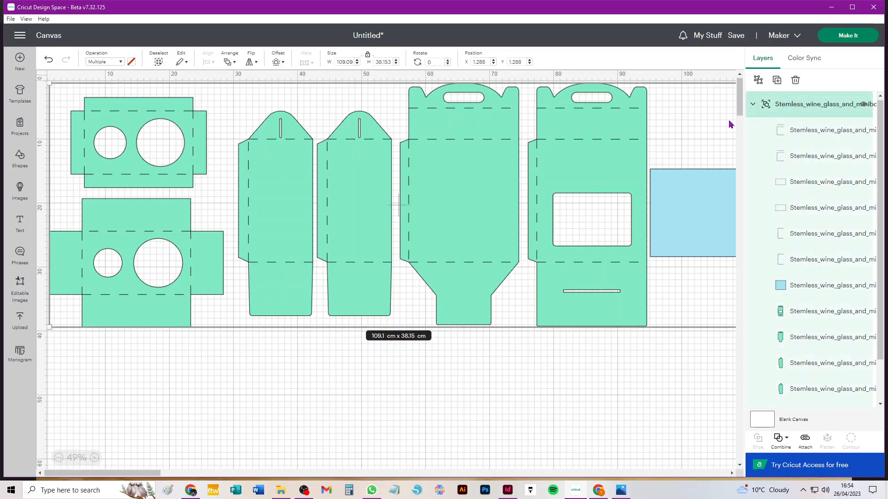
click(758, 81)
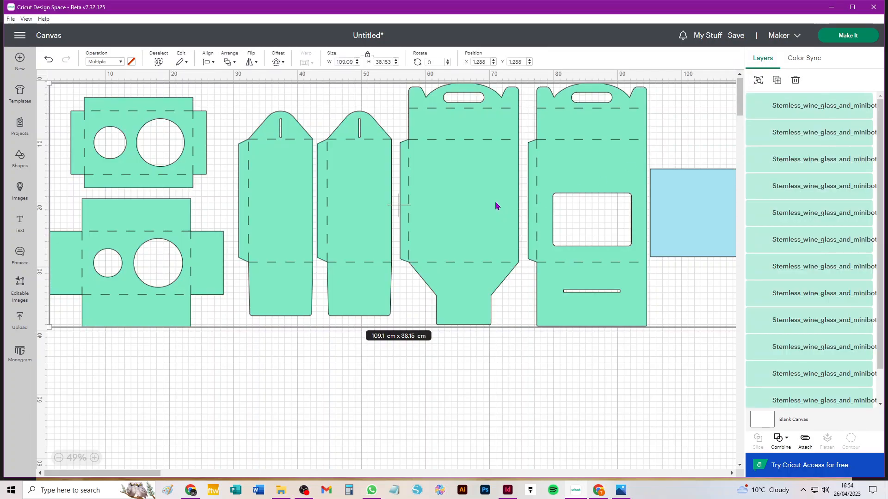
Attach the larger insert with two round holes to its score lines and move it further down the canvas.
scroll(496, 204, down, 1)
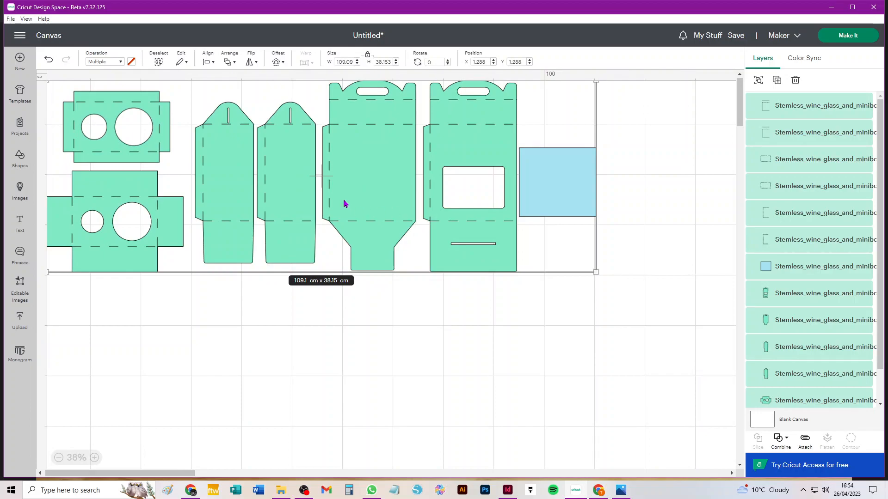
scroll(317, 185, up, 1)
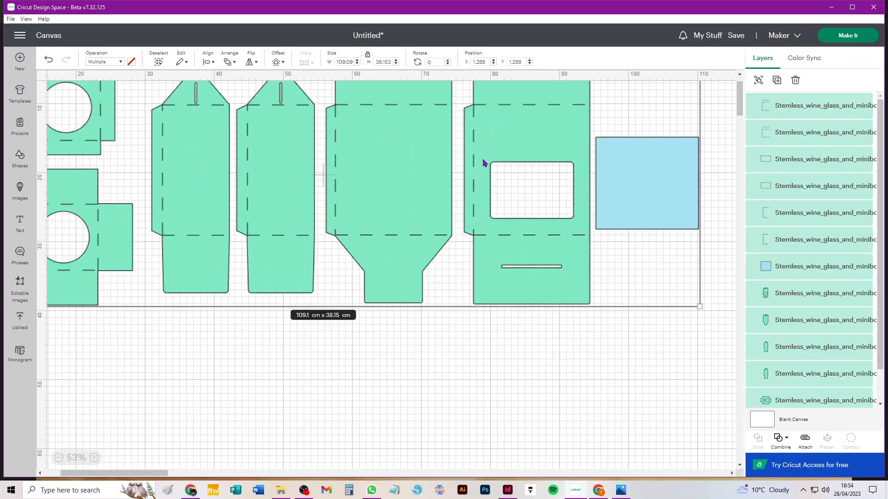
drag(132, 473, 116, 473)
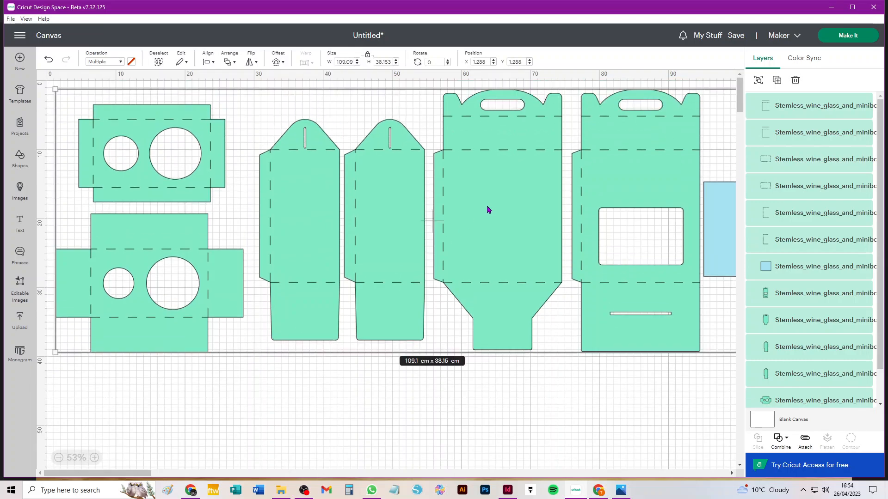
click(591, 416)
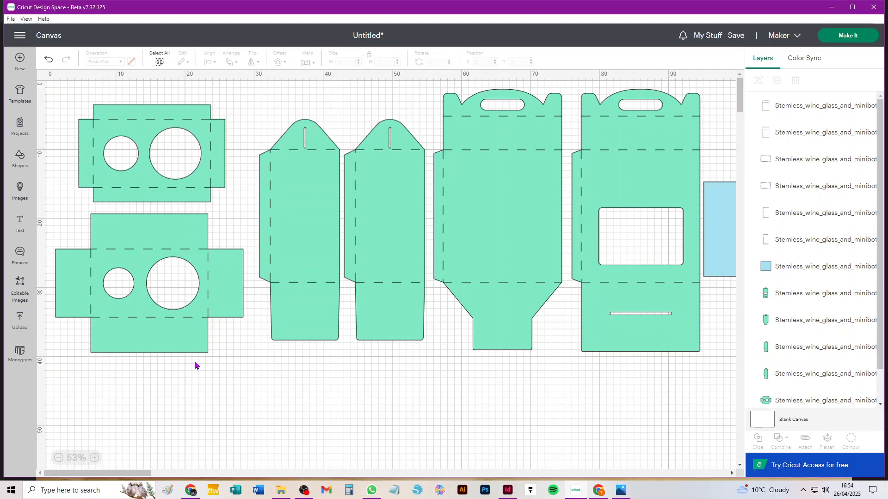
drag(56, 369, 221, 239)
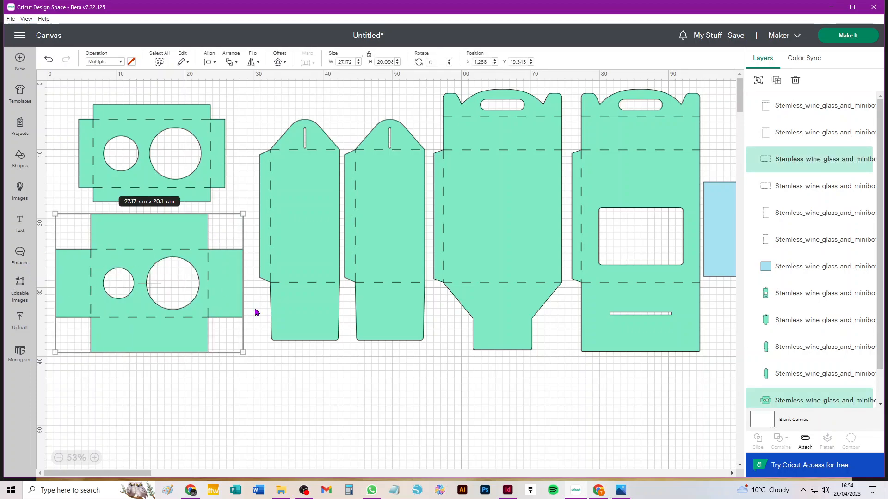
click(805, 440)
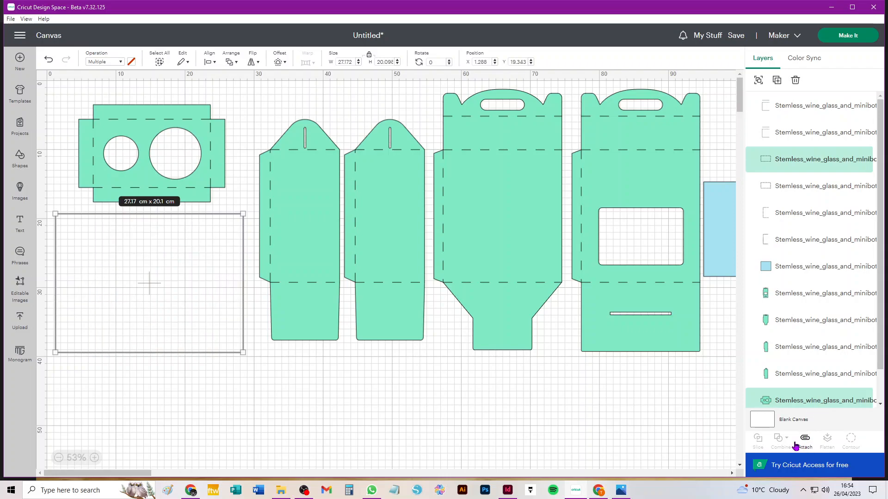
drag(159, 241, 151, 343)
Attach the smaller two-hole insert to its score lines and move it down toward the larger insert.
drag(68, 234, 217, 89)
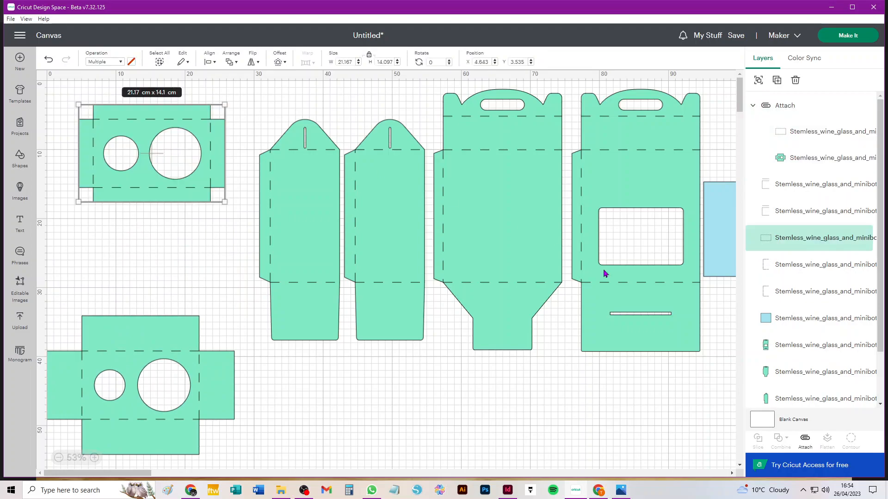
click(805, 439)
drag(182, 190, 135, 261)
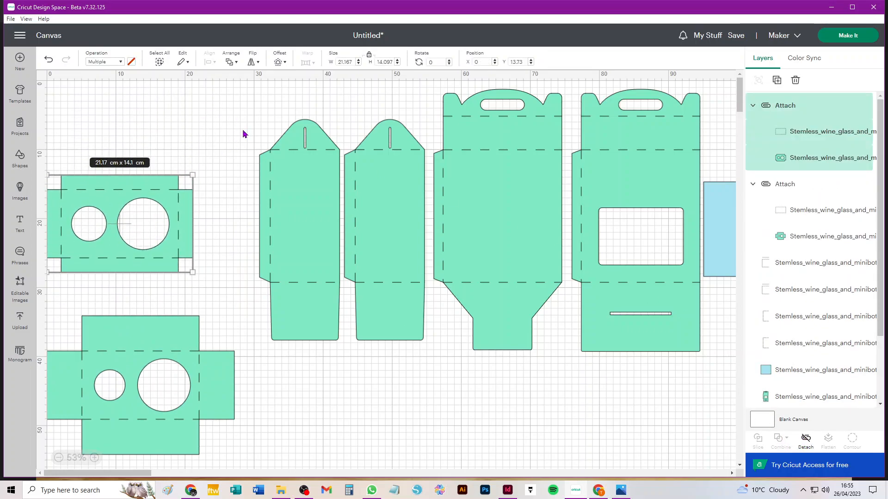
Attach each of the two narrow side panels to its own score lines and shift both panels toward the inserts.
drag(318, 358, 262, 104)
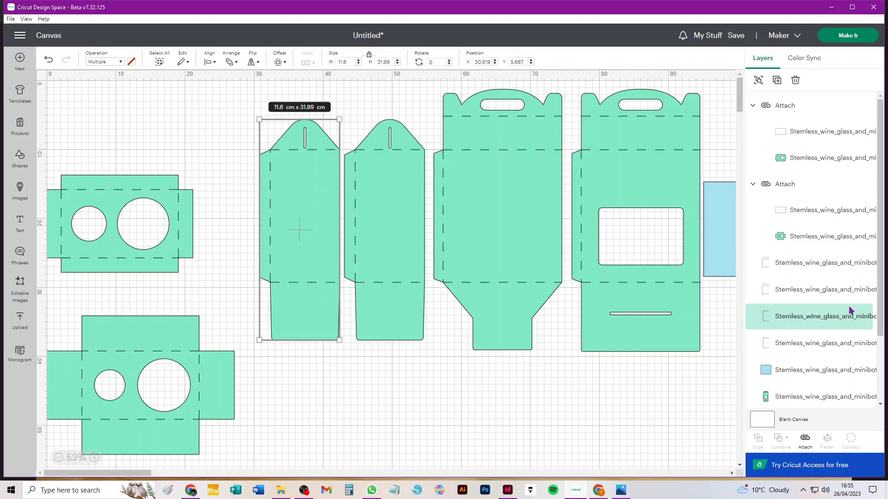
click(805, 441)
drag(293, 246, 248, 238)
drag(402, 362, 364, 128)
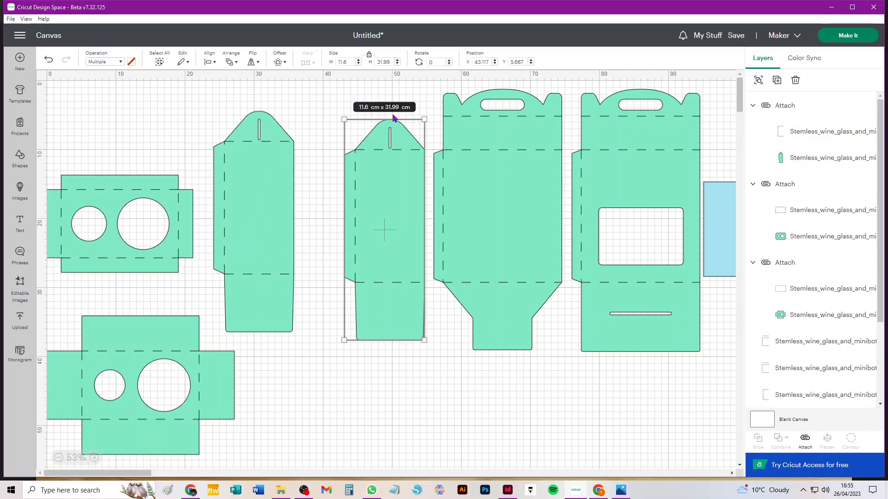
click(805, 440)
drag(346, 273, 299, 272)
Attach the windowless handled panel to its score lines and move it down beside the narrow side panels.
drag(509, 374, 487, 74)
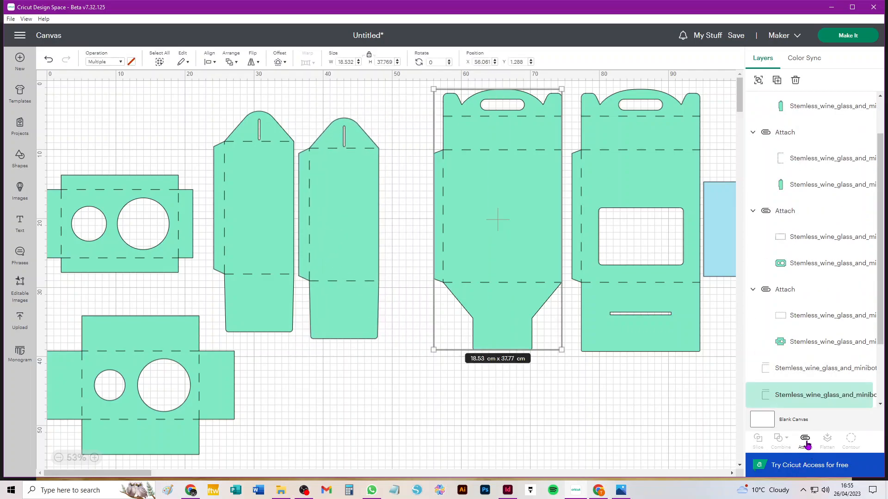
click(806, 440)
drag(495, 257, 445, 325)
Attach the windowed handled panel to its score lines and move it beside the other handled panel, and place the blue rectangle below the side panels.
drag(668, 400, 601, 74)
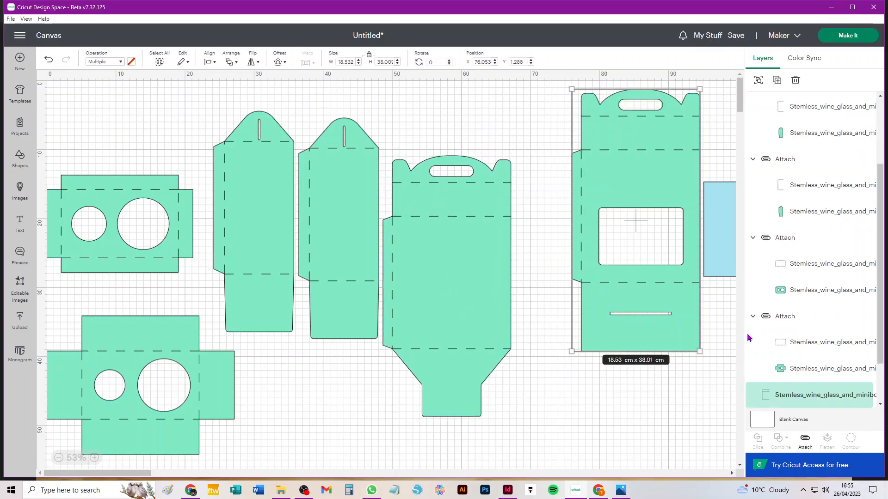
click(804, 440)
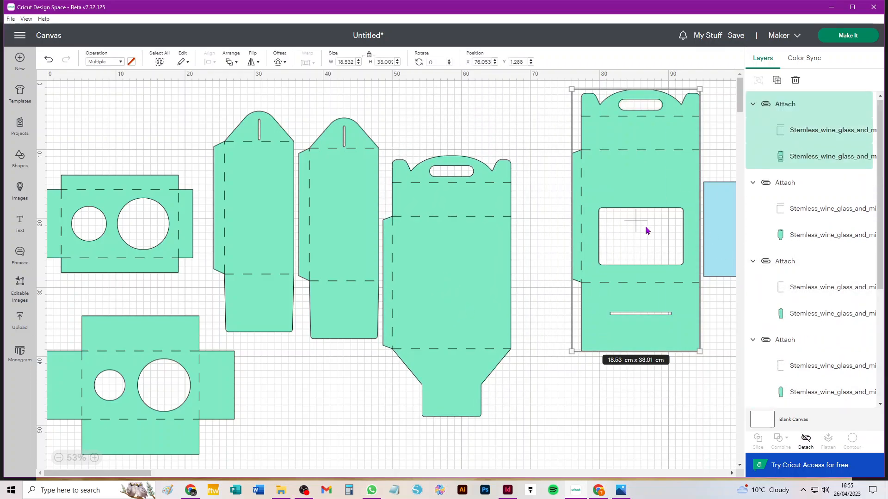
drag(613, 176, 560, 227)
drag(709, 232, 290, 399)
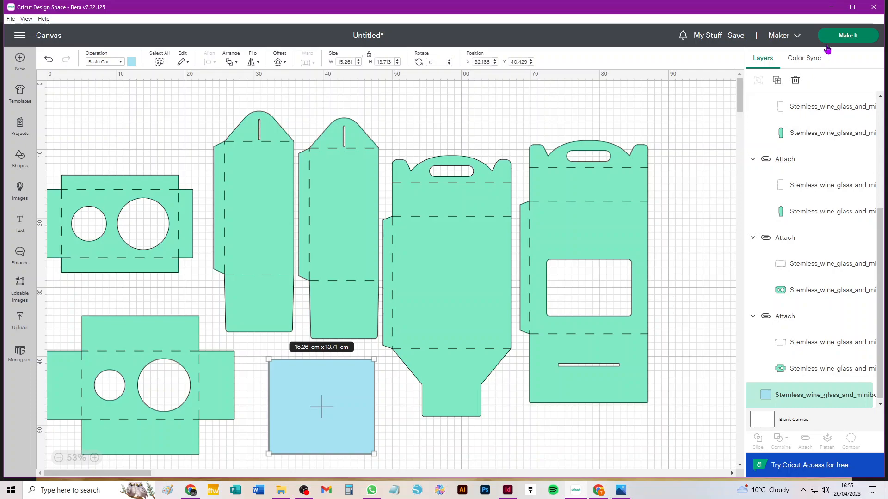
Prepare the project for cutting and set the first mat's material size to 29.7 cm x 42.0 cm (A3).
click(851, 41)
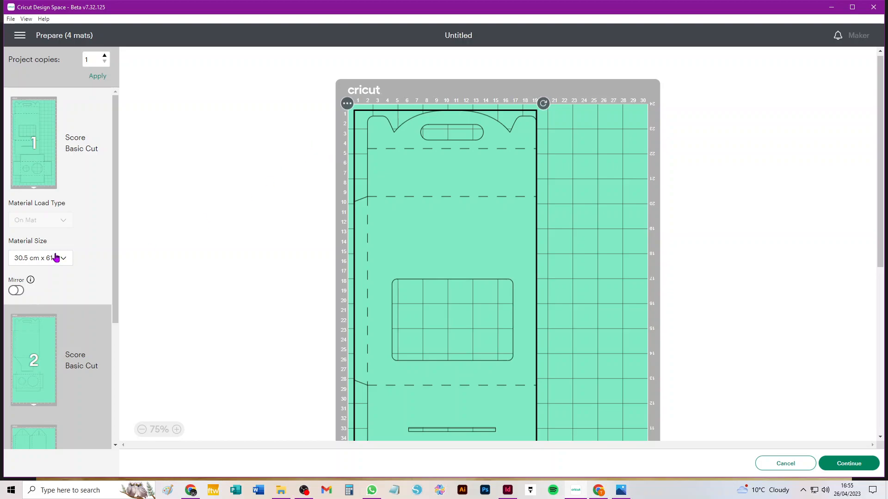
click(57, 259)
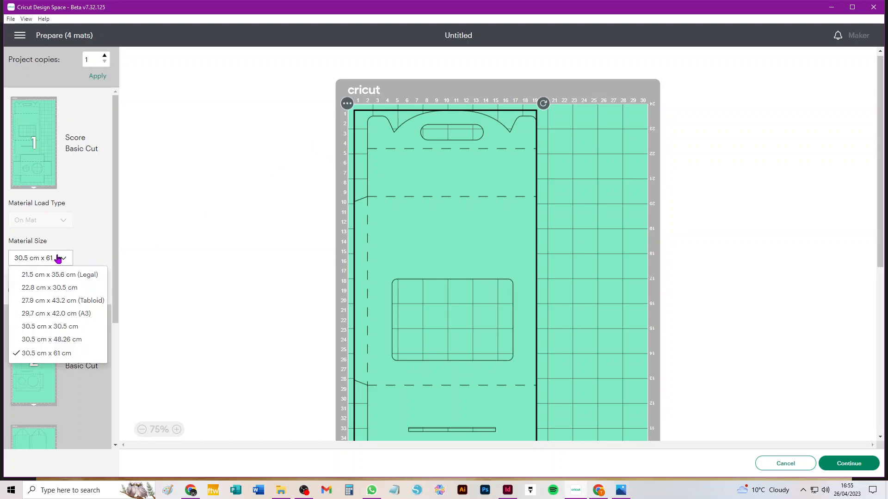
click(64, 314)
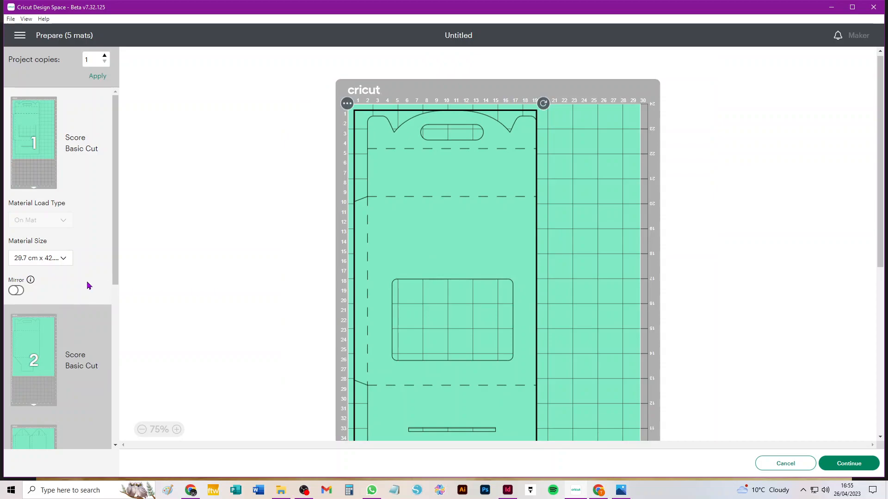
Set the material size of mat 5, holding the blue rectangle, to 21 cm x 29.7 cm (A4).
scroll(81, 289, down, 2)
scroll(81, 288, down, 4)
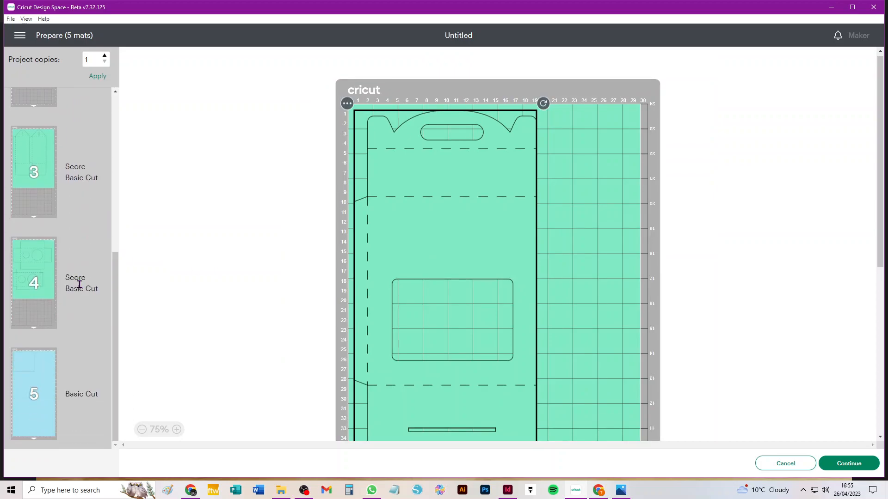
click(34, 388)
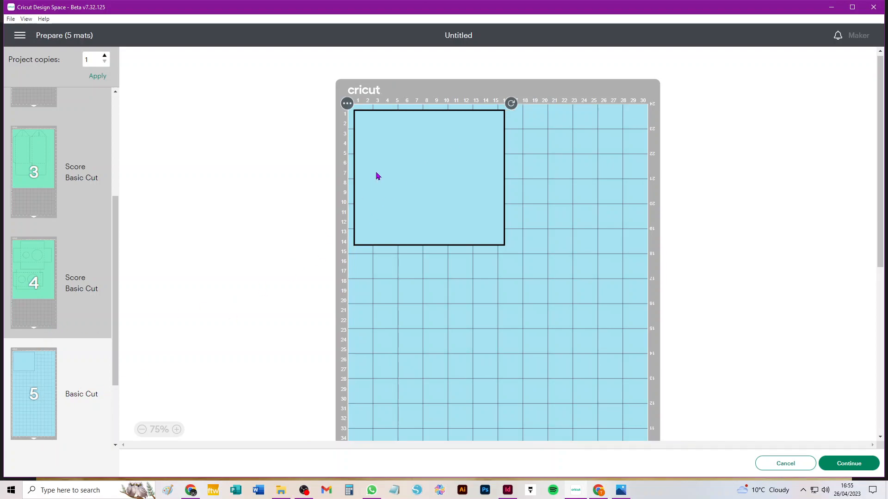
click(62, 404)
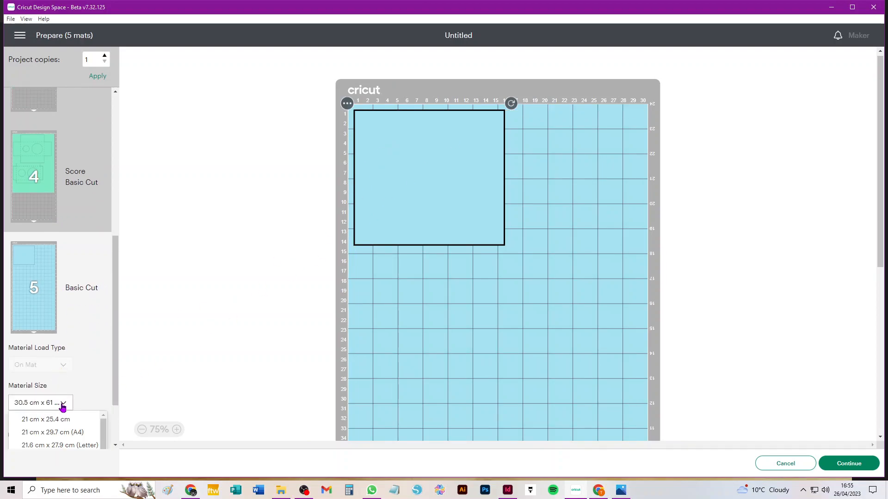
click(67, 433)
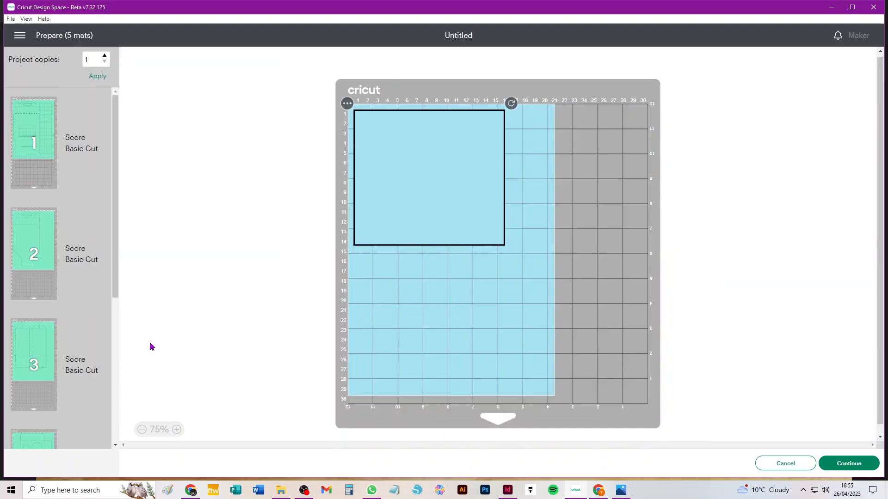
Change the first mat's material size to 27.9 cm x 43.2 cm (Tabloid).
scroll(60, 310, down, 5)
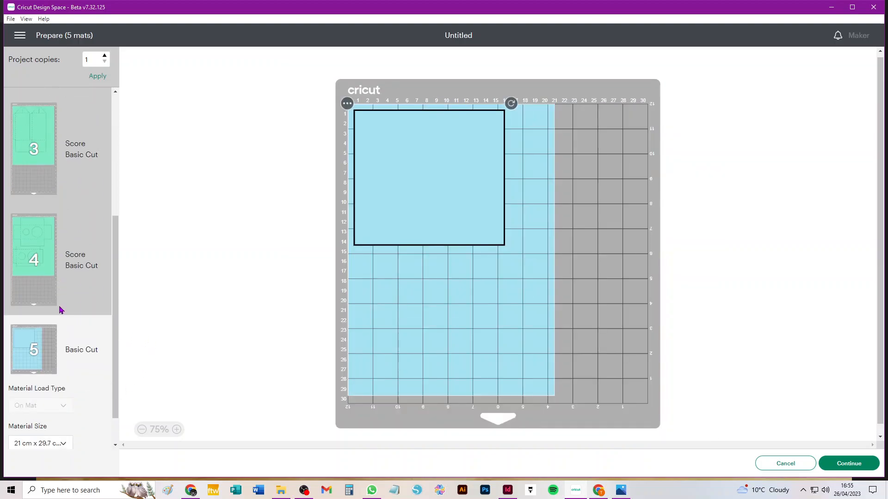
scroll(55, 383, up, 5)
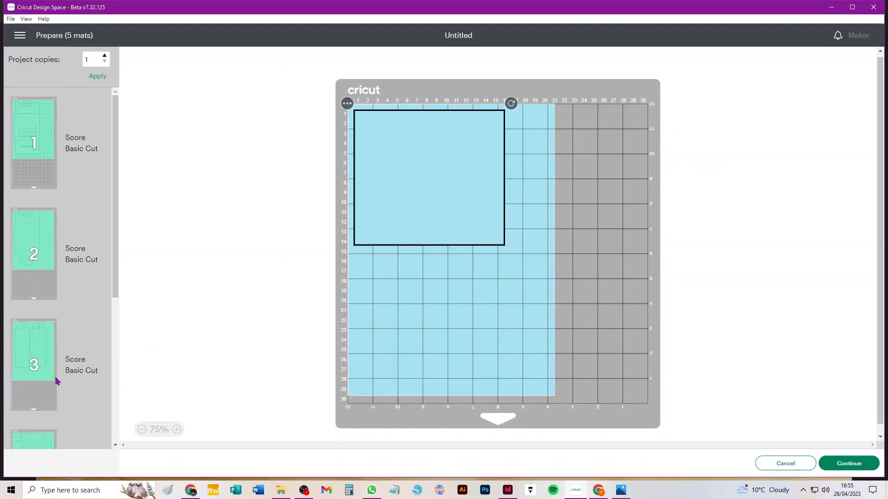
scroll(67, 359, down, 2)
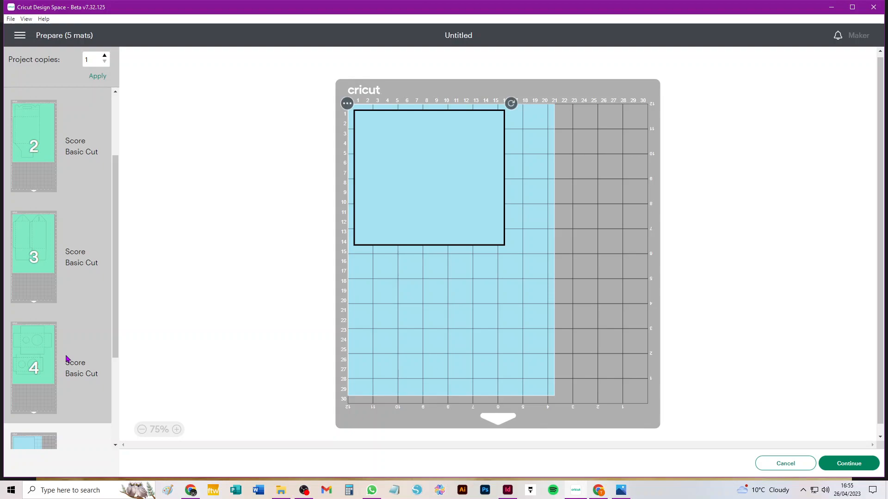
scroll(67, 359, down, 3)
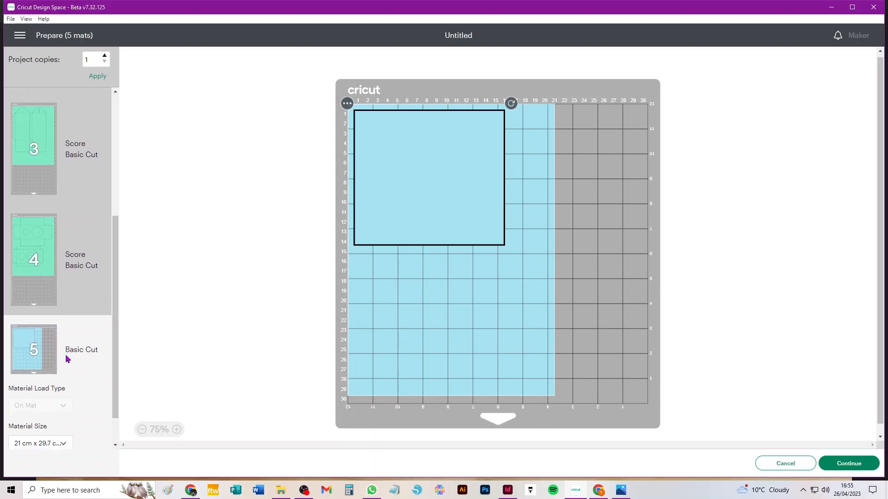
scroll(67, 359, up, 5)
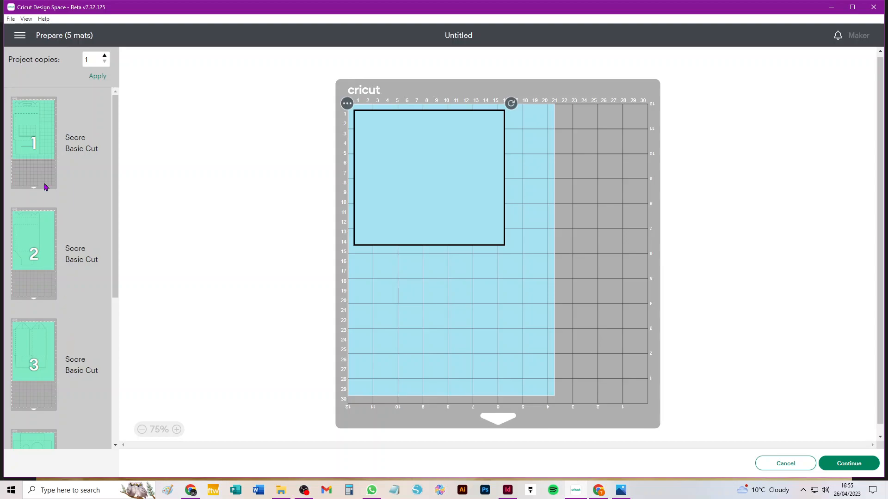
click(29, 121)
click(54, 258)
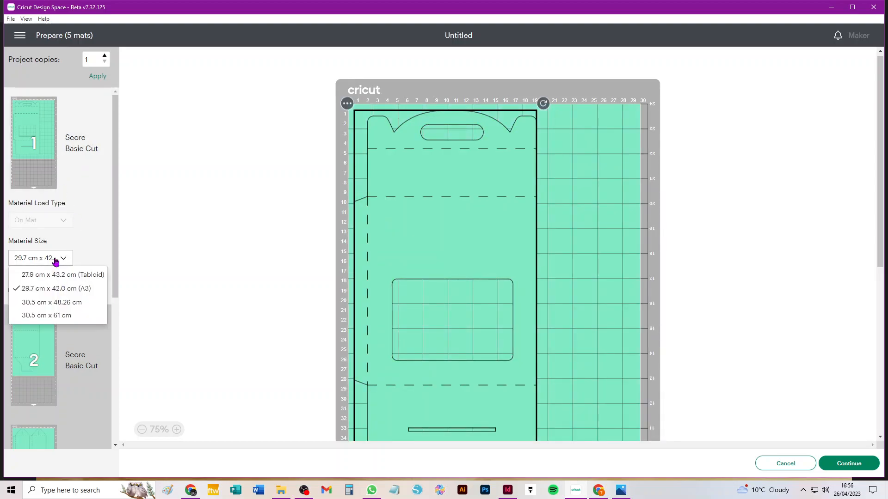
click(61, 275)
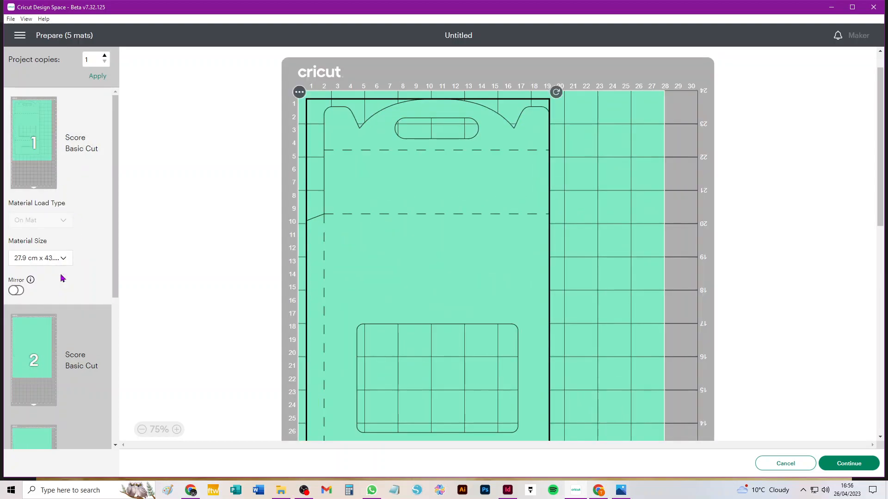
Examine how the box pieces are arranged across all the mats at the Tabloid material size.
scroll(70, 292, down, 5)
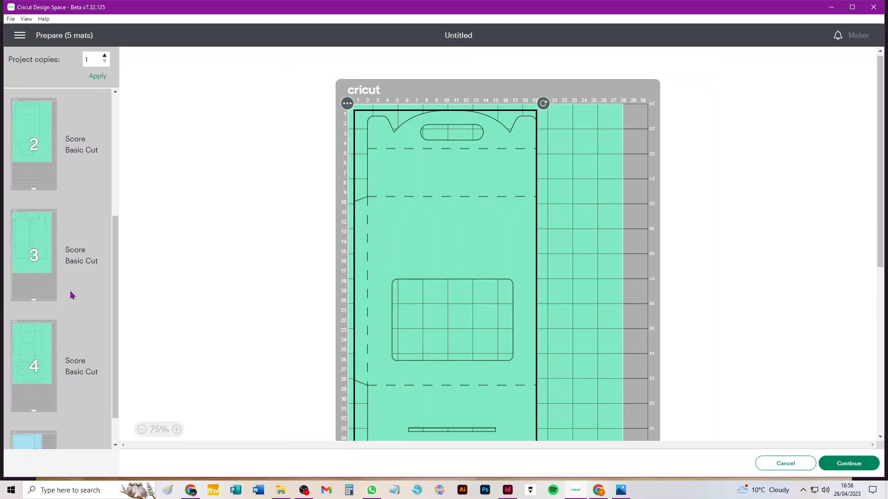
scroll(72, 295, down, 1)
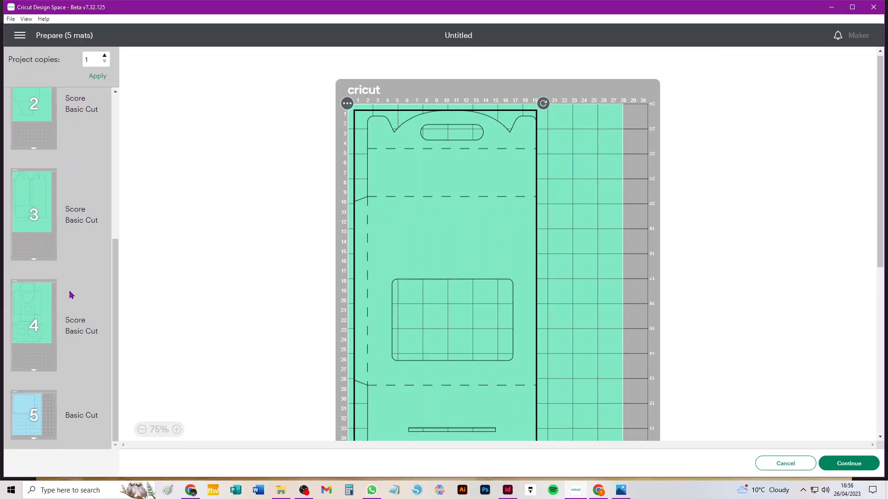
scroll(62, 299, up, 3)
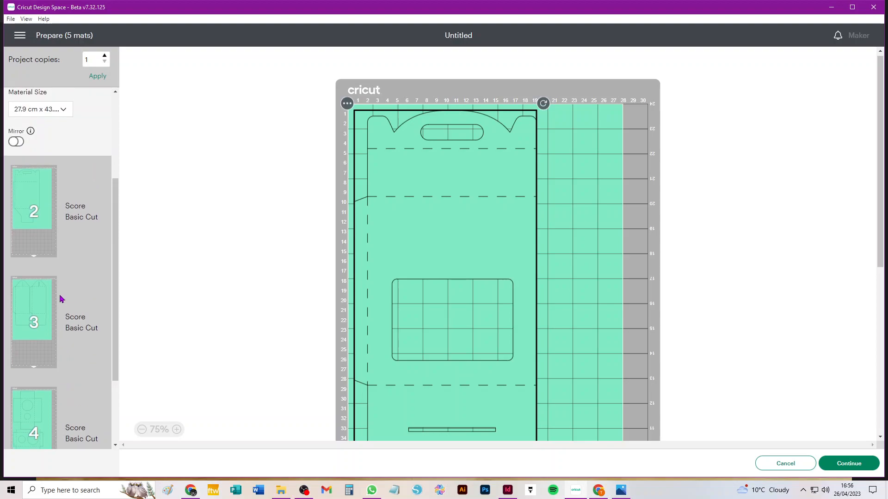
scroll(62, 296, down, 3)
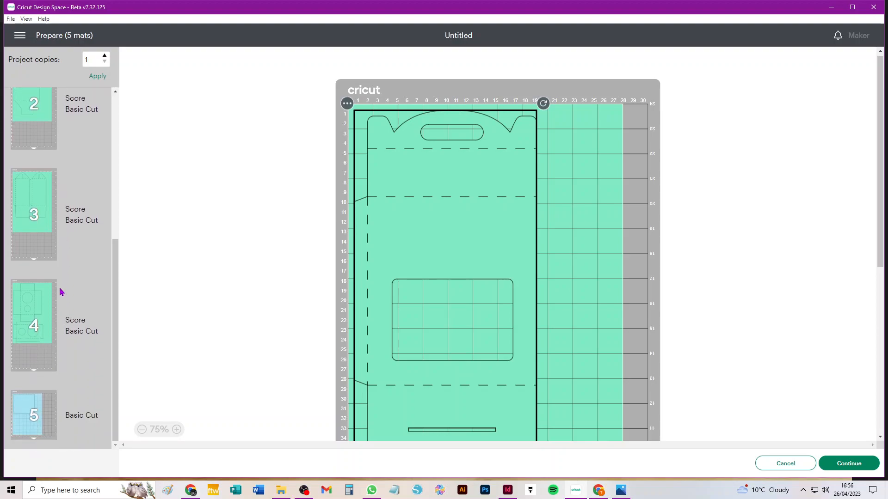
scroll(60, 292, up, 3)
scroll(61, 292, up, 3)
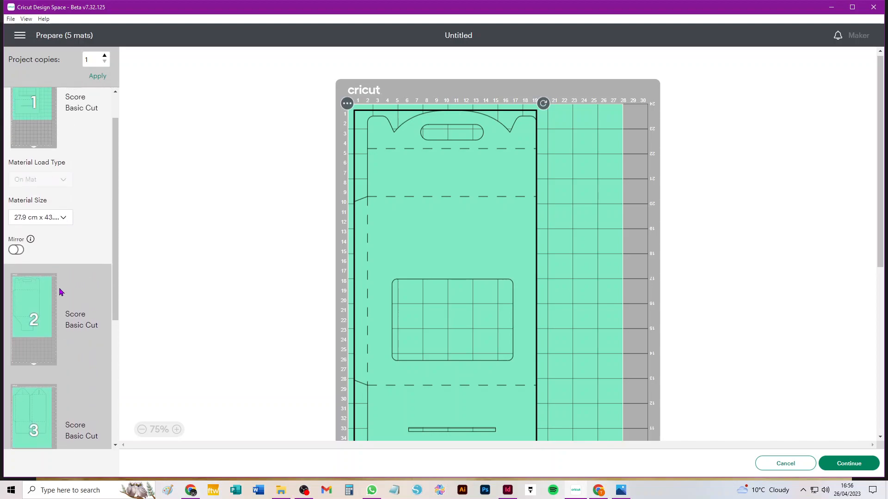
scroll(61, 292, up, 2)
scroll(41, 160, down, 6)
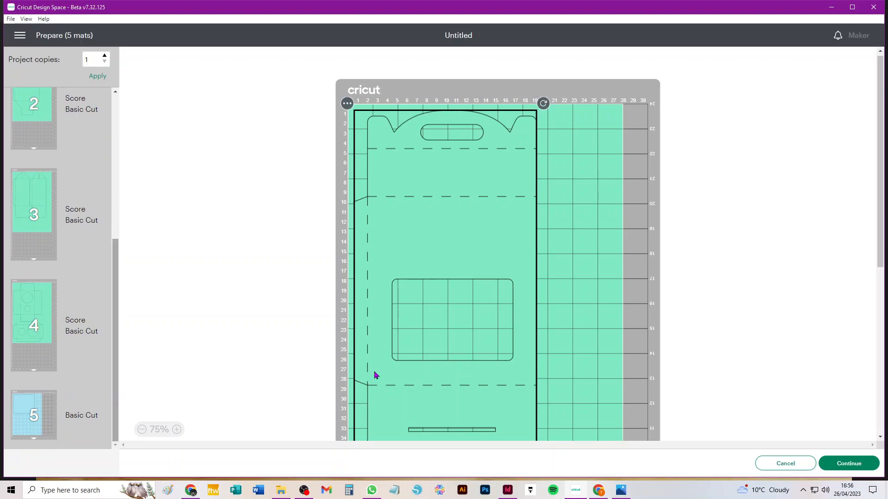
Cancel the cut preparation and delete all the box pieces from the canvas.
click(801, 462)
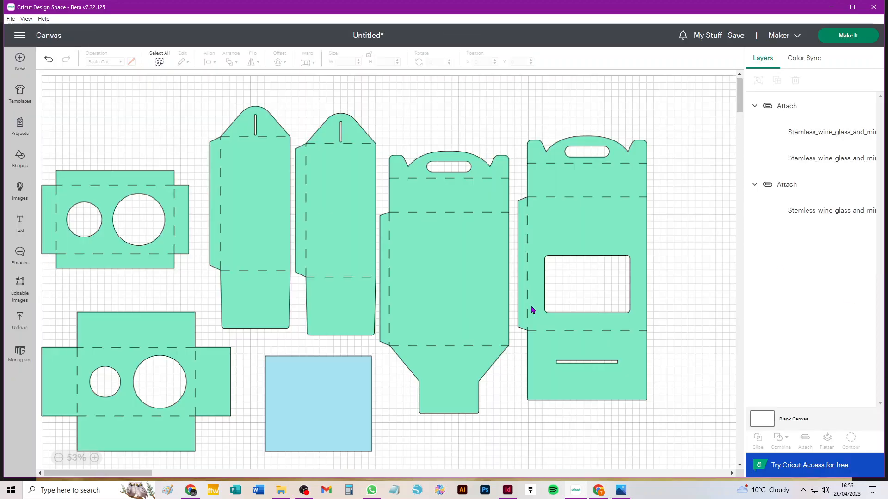
key(ctrl+a)
key(Delete)
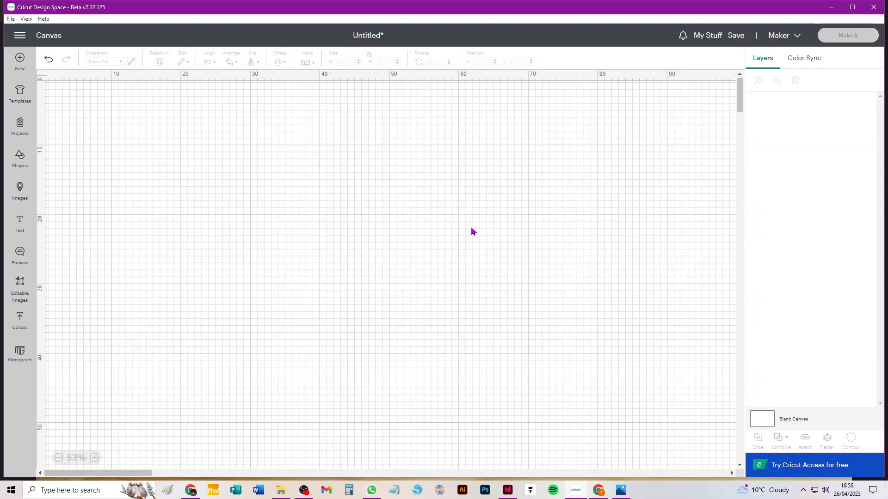
Add the 12x12 stemless wine glass and mini bottle box template from the recent uploads to the canvas.
click(20, 319)
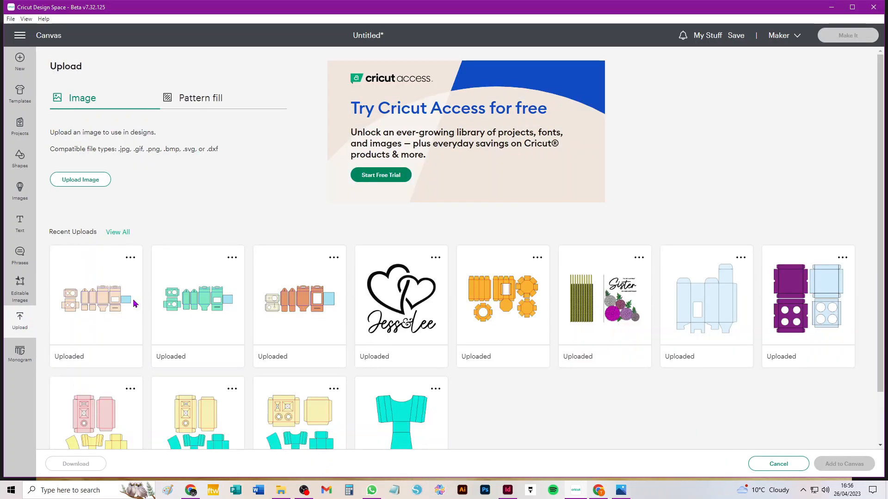
click(99, 297)
click(842, 465)
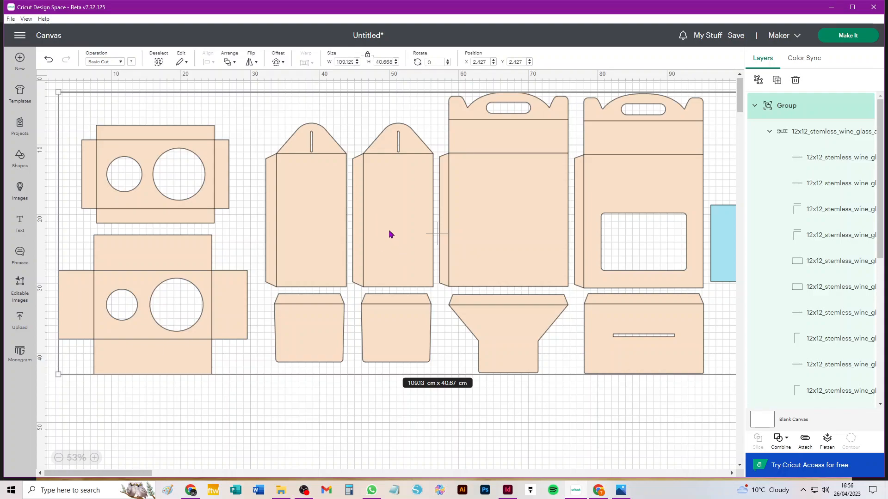
scroll(390, 232, down, 2)
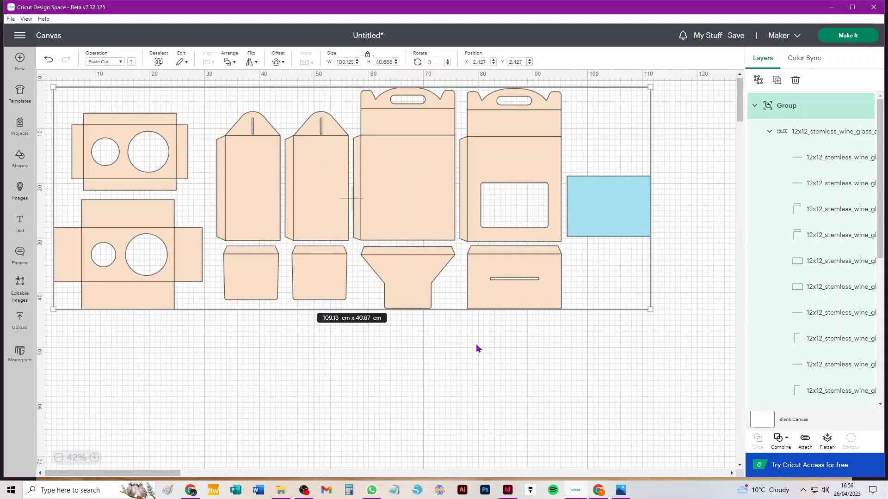
click(554, 380)
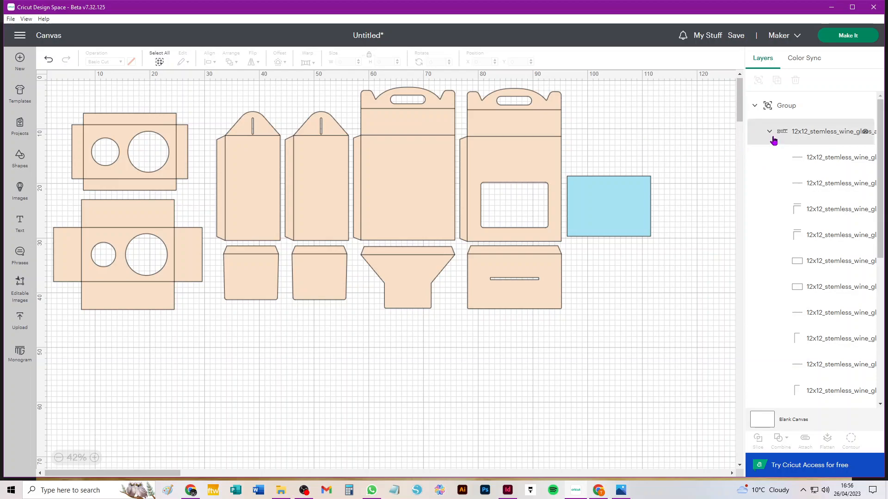
Change the operation of the 12x12 template's score line group from Basic Cut to Score.
scroll(809, 185, down, 4)
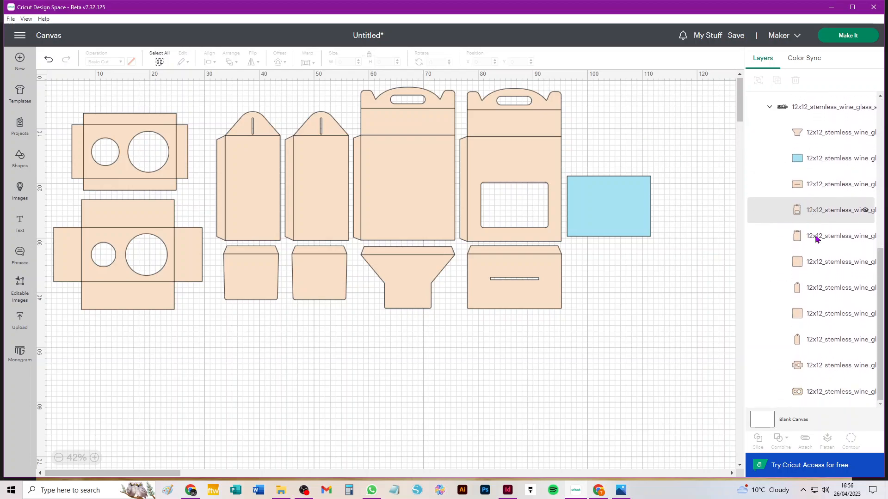
scroll(834, 266, up, 5)
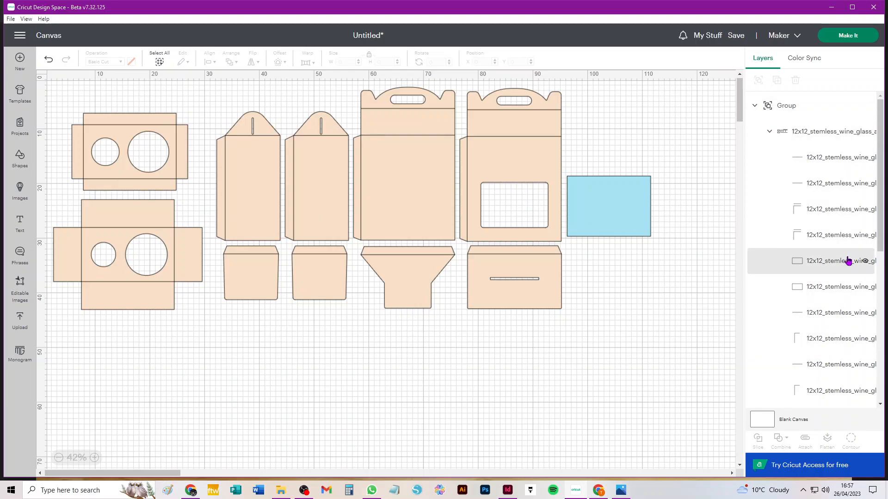
scroll(832, 277, down, 5)
scroll(810, 315, up, 5)
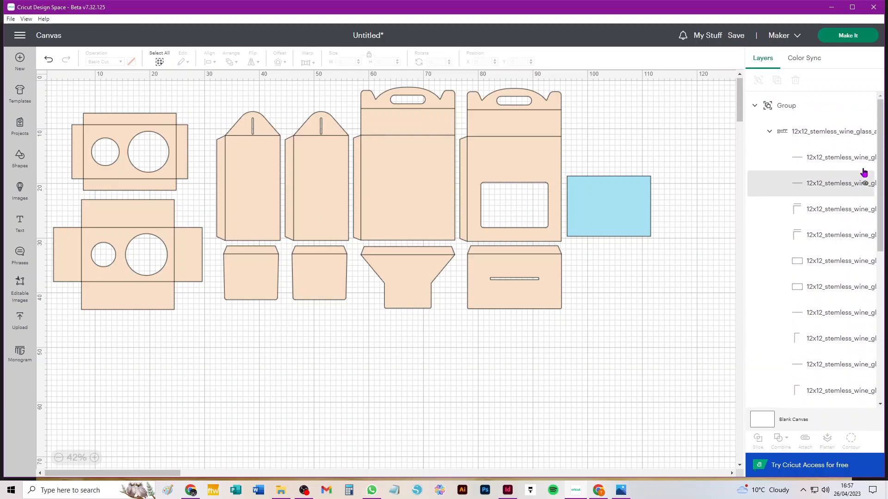
scroll(840, 363, down, 6)
scroll(838, 363, up, 6)
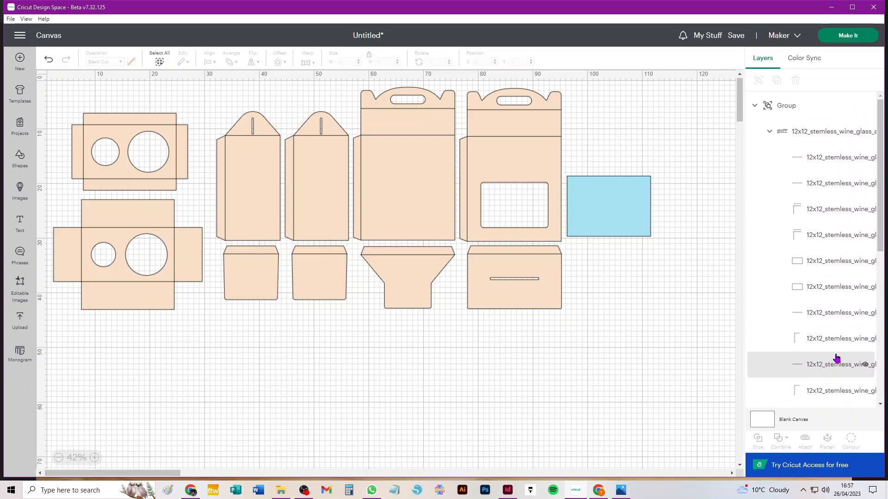
click(809, 136)
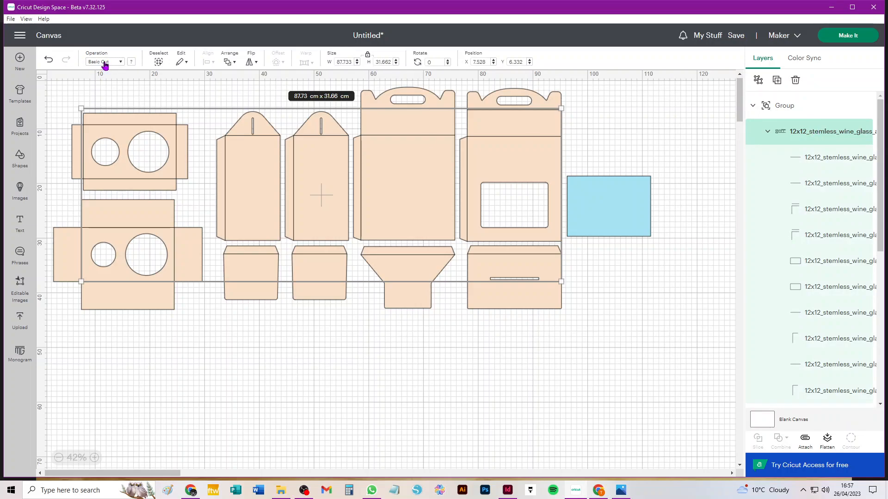
click(105, 64)
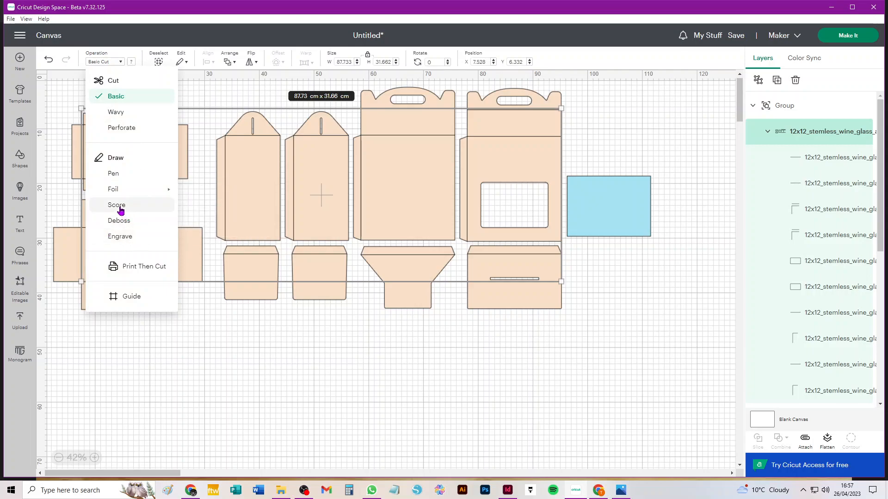
click(118, 208)
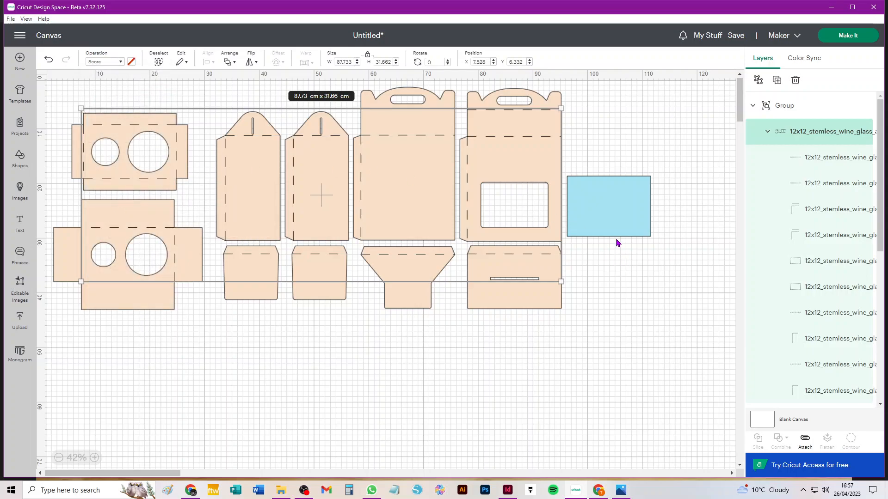
Ungroup the score line group, the cut piece group and the whole 12x12 template into separate layers.
click(759, 80)
scroll(858, 267, down, 2)
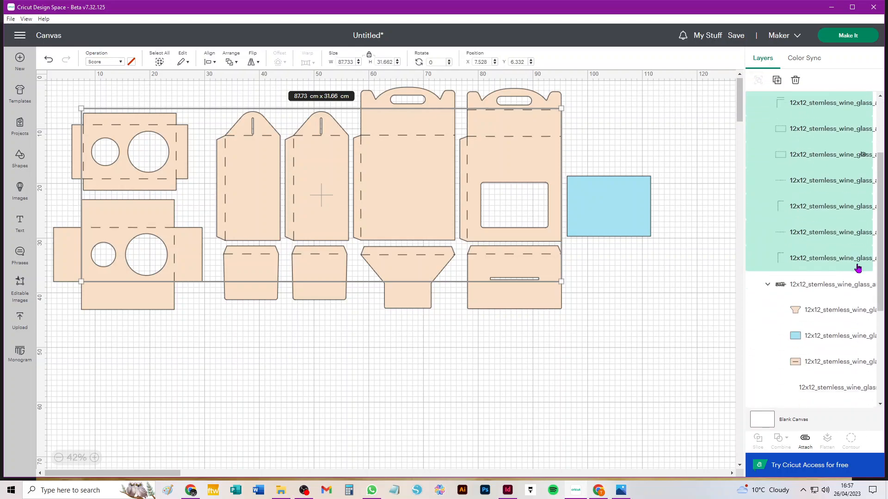
click(813, 287)
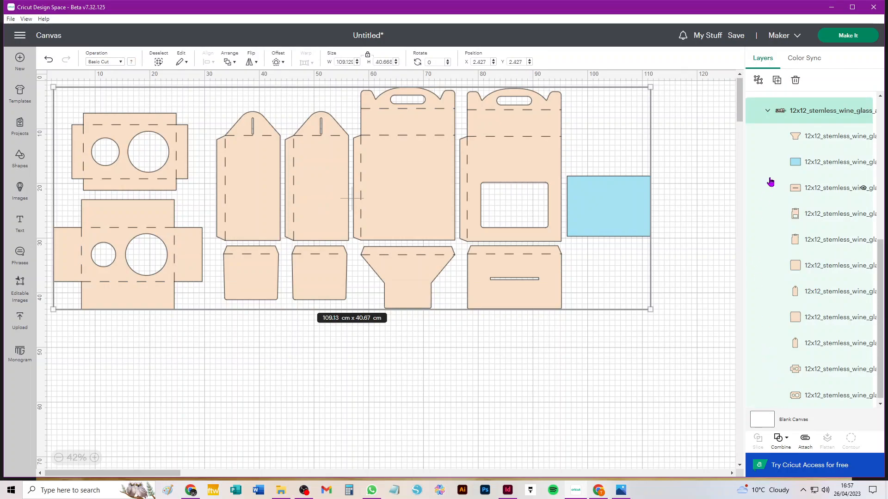
click(759, 81)
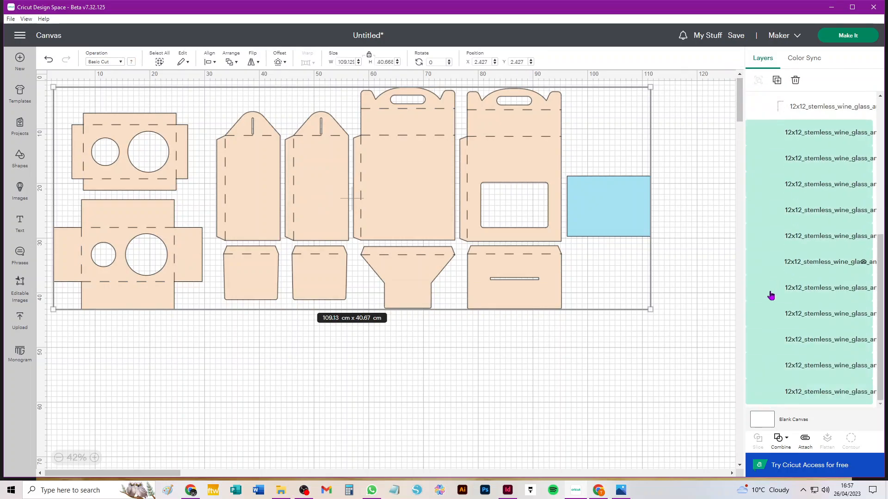
click(827, 105)
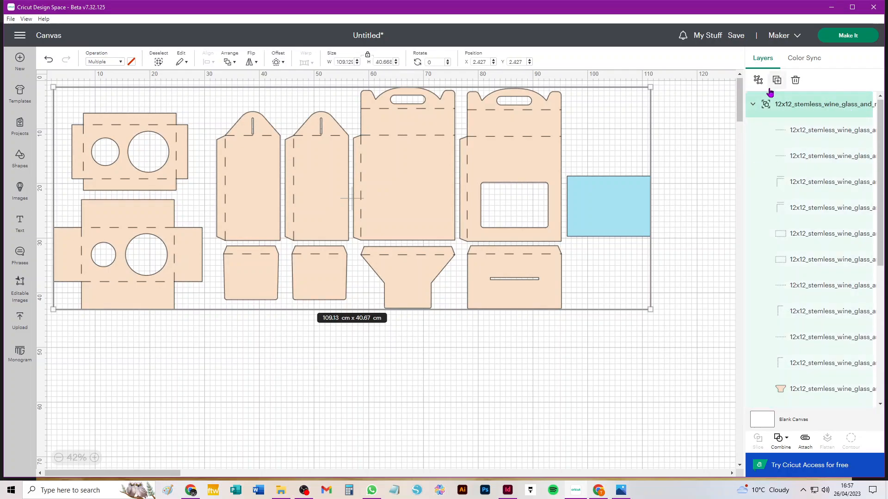
click(759, 81)
click(691, 157)
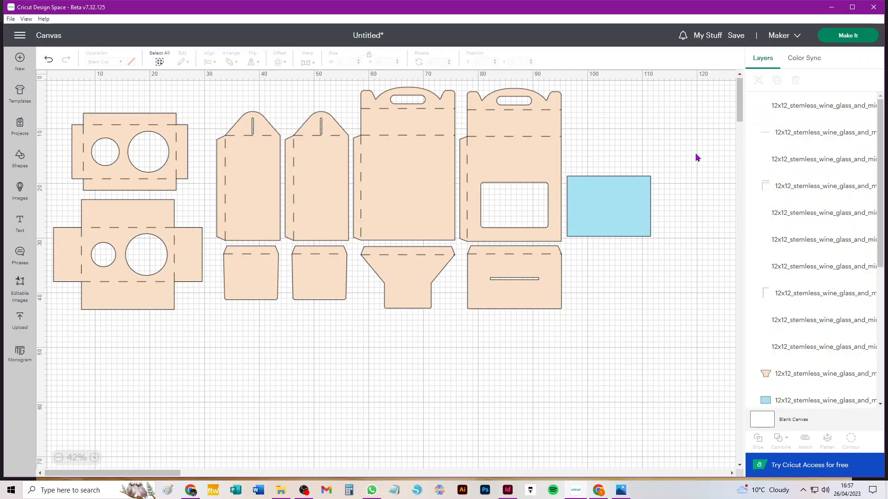
Set the blue rectangle apart, then attach the score lines to the windowed handle panel and move it away from its neighbours.
drag(645, 208, 708, 228)
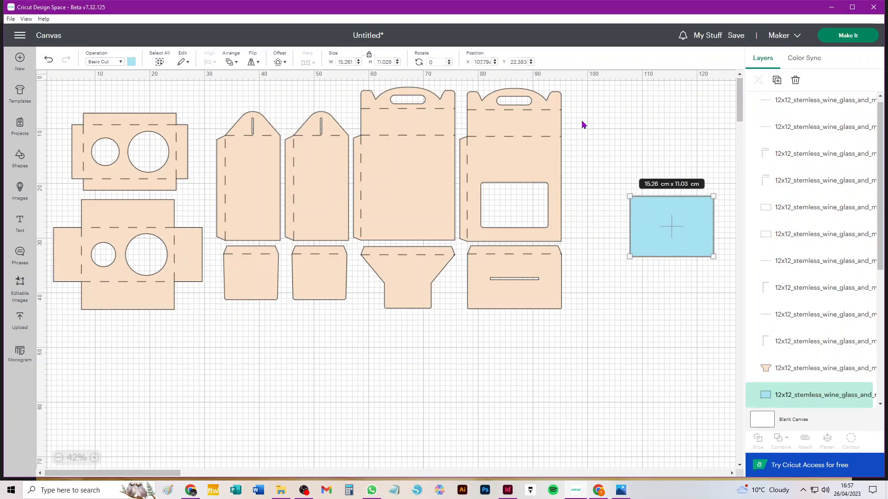
drag(588, 87, 470, 234)
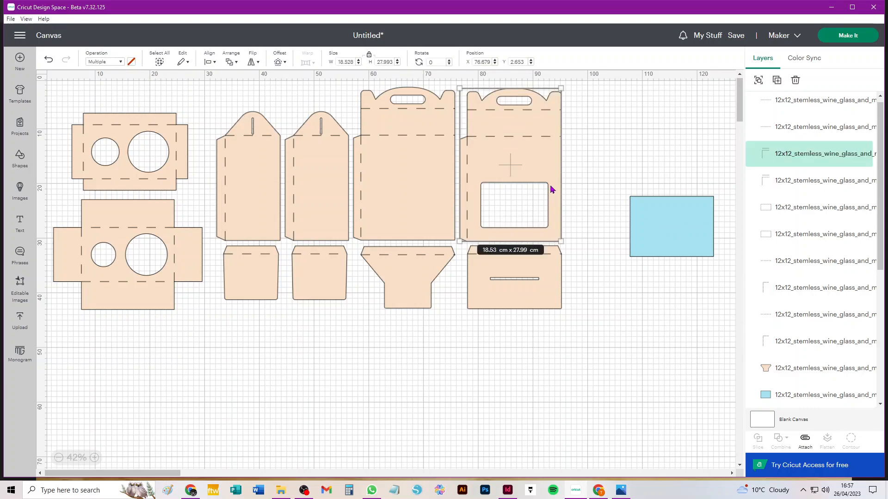
click(805, 447)
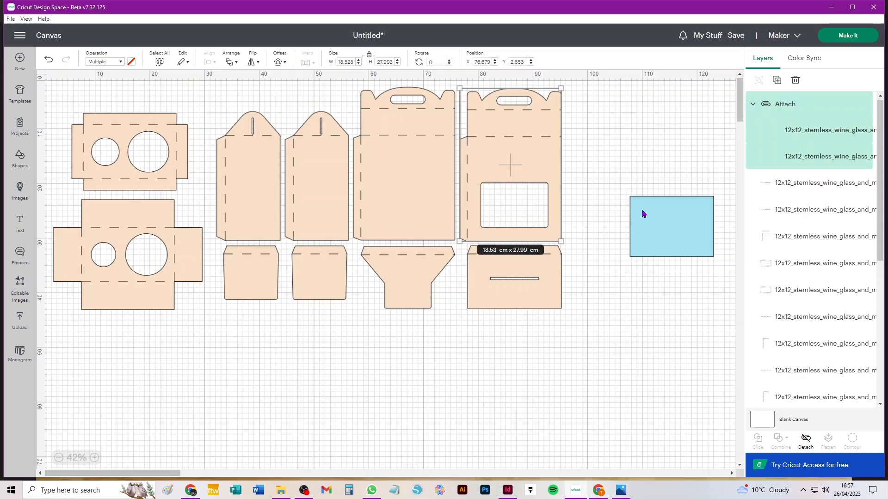
drag(555, 176, 586, 169)
Attach the score line to the slotted base piece and move it below the windowed handle panel.
drag(602, 373, 467, 244)
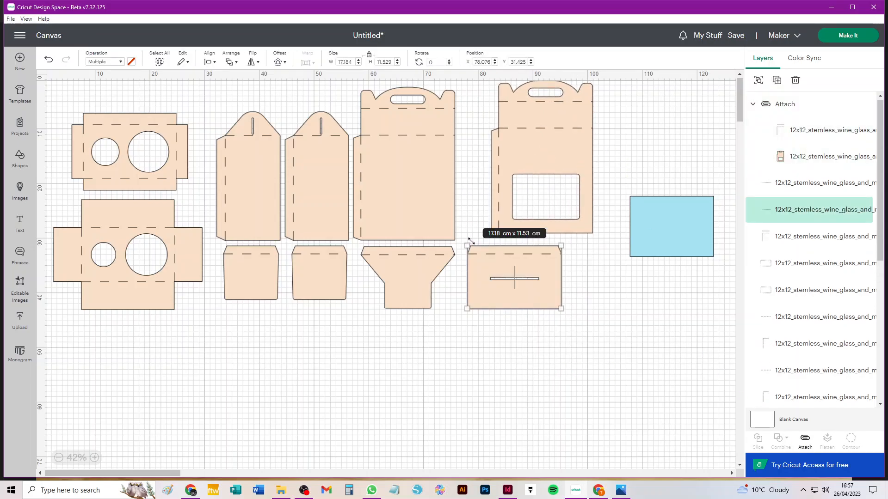
key(ctrl+alt+a)
click(616, 320)
drag(549, 263, 582, 258)
Attach the score lines to the funnel-shaped piece and to the handle panel without a window.
drag(434, 328, 398, 247)
key(ctrl+alt+a)
drag(473, 99, 367, 186)
key(ctrl+alt+a)
Attach the score lines to each of the two pointed side panels.
drag(303, 99, 344, 211)
key(ctrl+alt+a)
drag(341, 310, 317, 263)
drag(276, 329, 238, 269)
drag(231, 101, 261, 176)
key(ctrl+alt+a)
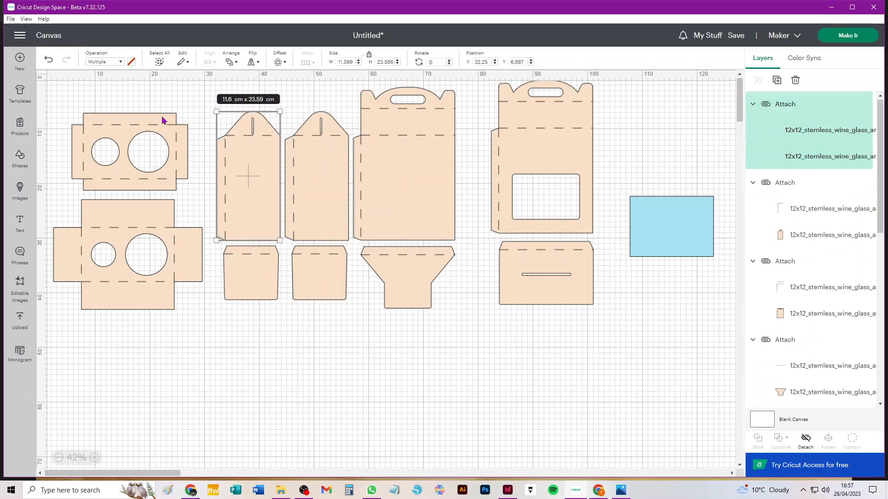
Attach the score lines to each of the two inserts with round holes and nudge the larger insert.
drag(53, 95, 173, 171)
key(ctrl+alt+a)
drag(54, 331, 190, 270)
key(ctrl+alt+a)
click(321, 376)
click(188, 266)
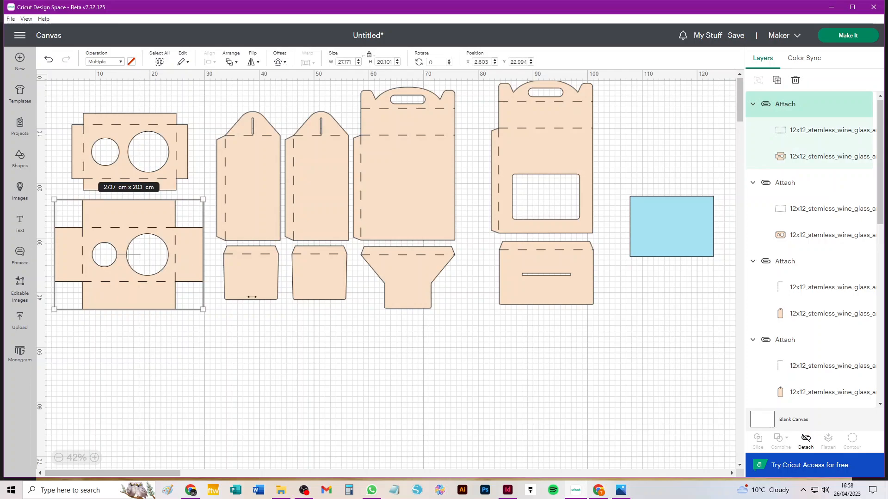
click(447, 415)
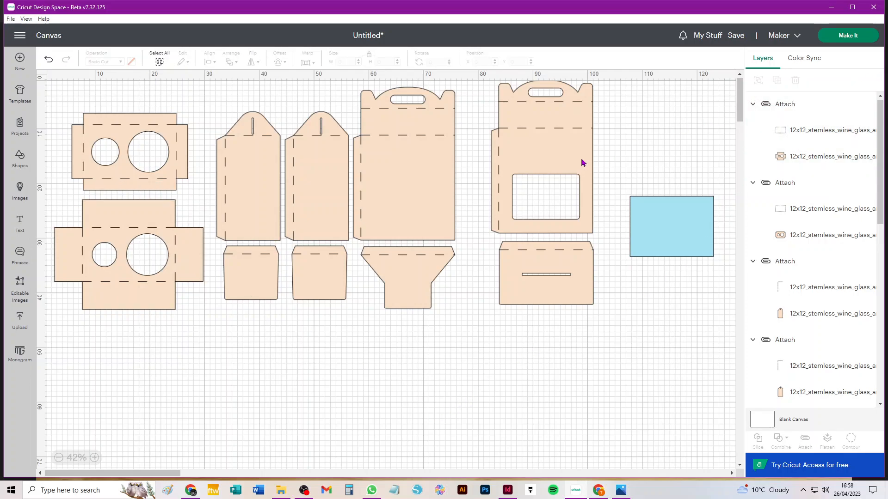
Shift the windowless handle panel and funnel-shaped piece slightly downward, and check the mat preview before returning to the canvas.
click(426, 190)
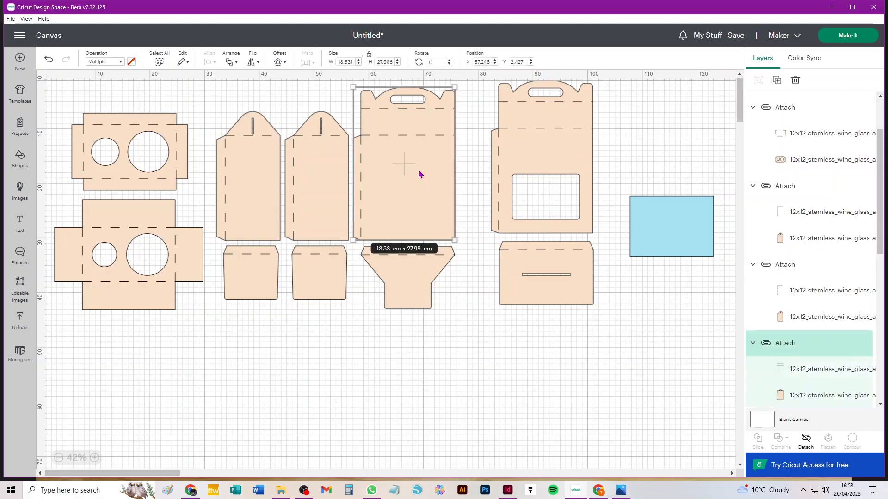
drag(409, 289, 407, 316)
drag(416, 218, 423, 230)
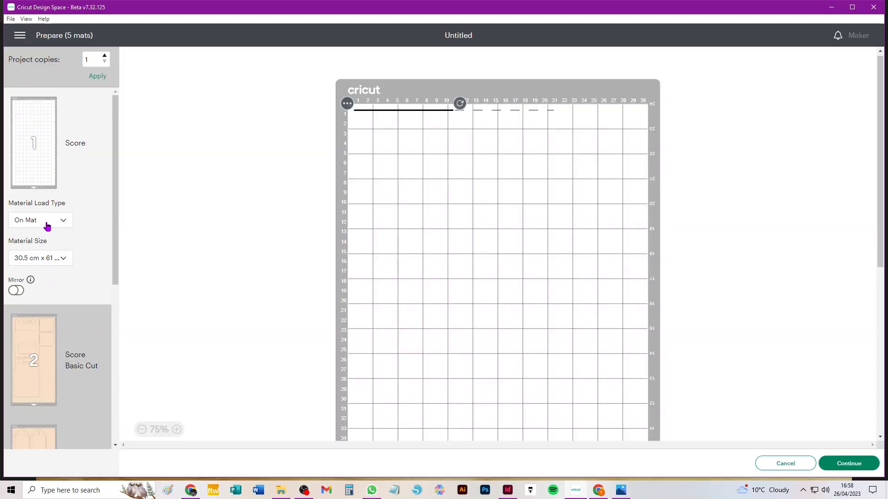
click(796, 464)
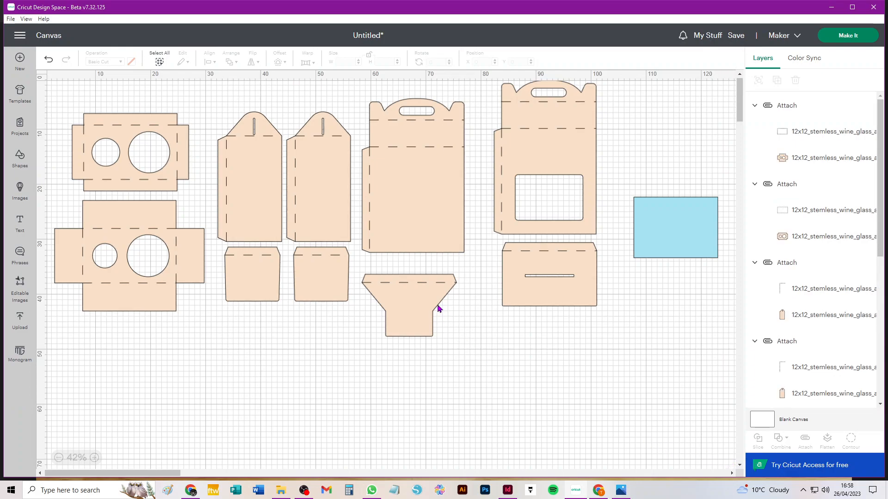
Move the funnel-shaped piece further down and attach the score line to the small square flap nearest to it.
drag(441, 310, 452, 339)
drag(326, 292, 310, 245)
key(ctrl+z)
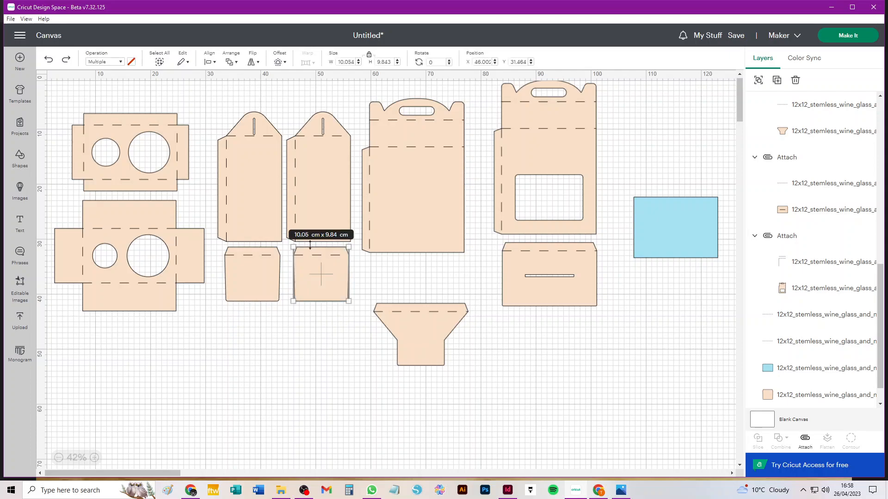
click(806, 442)
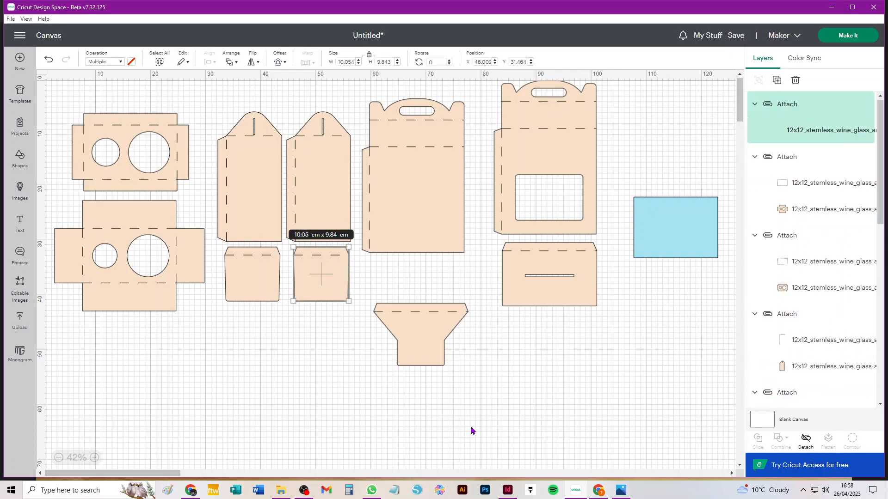
Attach the score line to the remaining small square flap in its original place.
drag(250, 276, 250, 286)
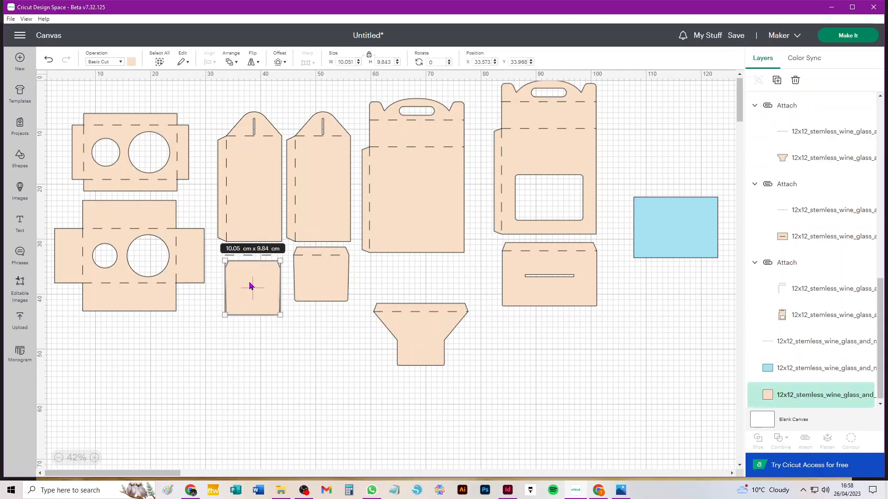
key(ctrl+z)
drag(245, 320, 275, 244)
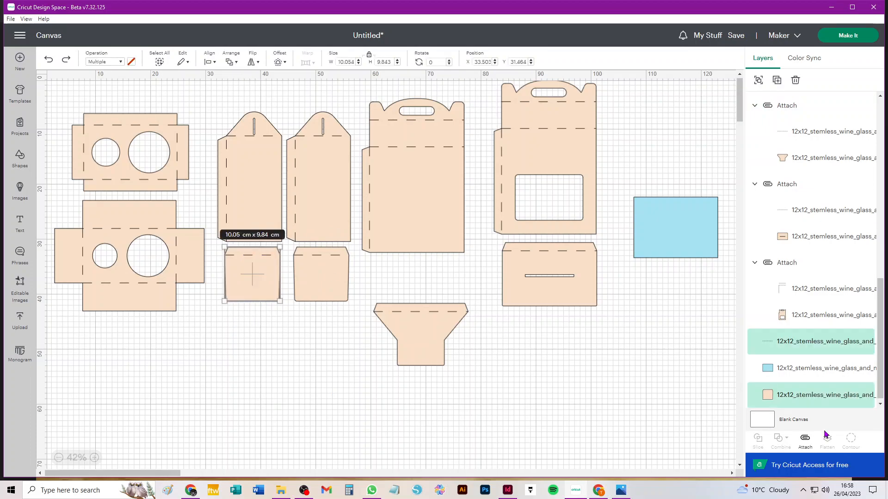
click(805, 439)
Preview the cutting mats with the material size at 21 cm x 29.7 cm (A4), examine all the mats, and cancel.
click(853, 40)
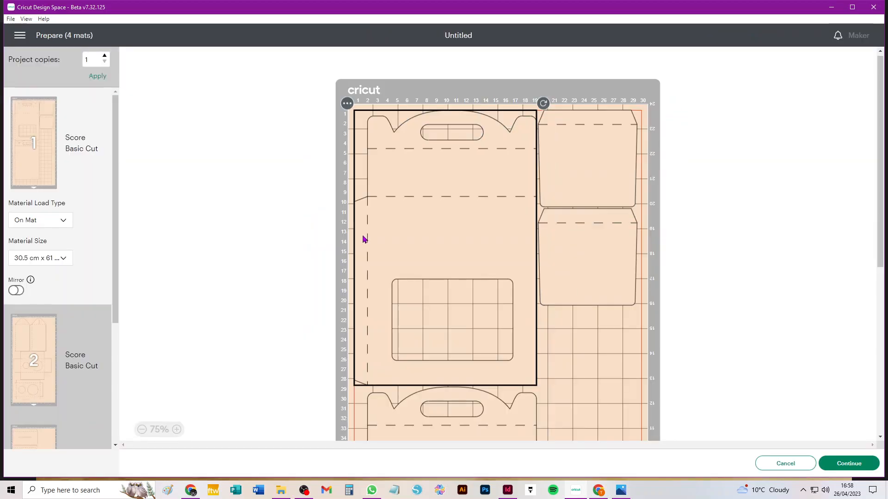
click(67, 264)
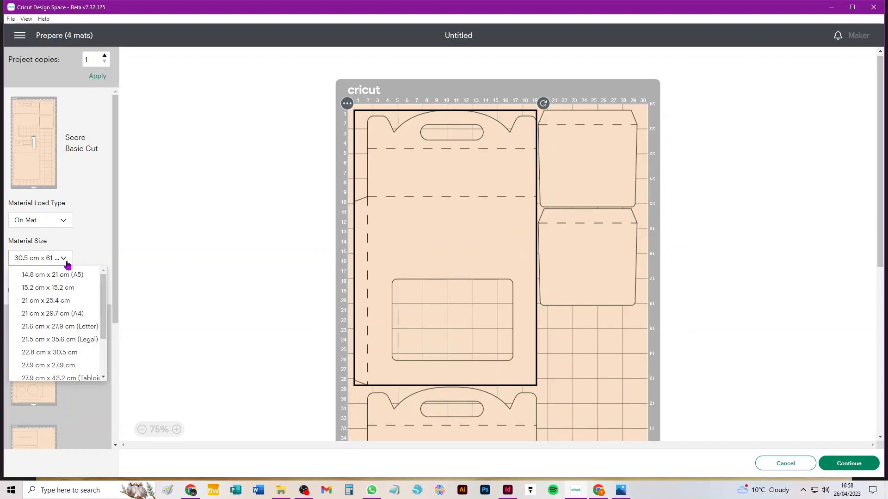
click(74, 313)
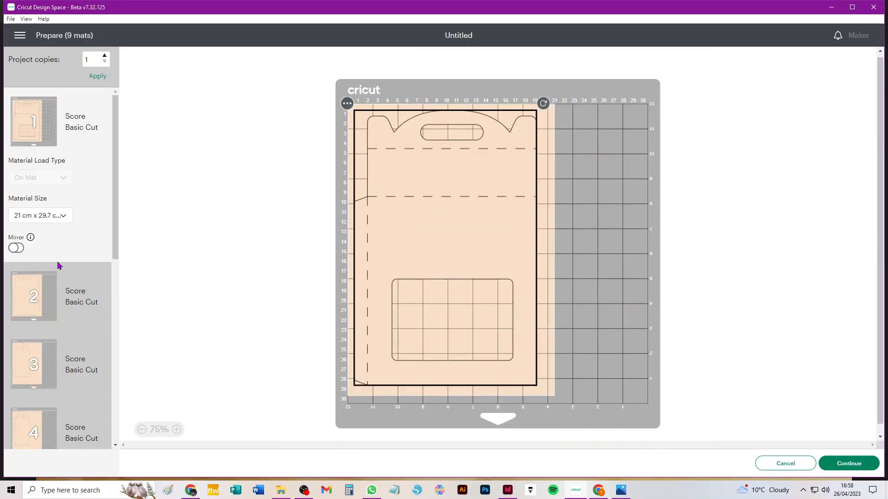
scroll(64, 268, down, 8)
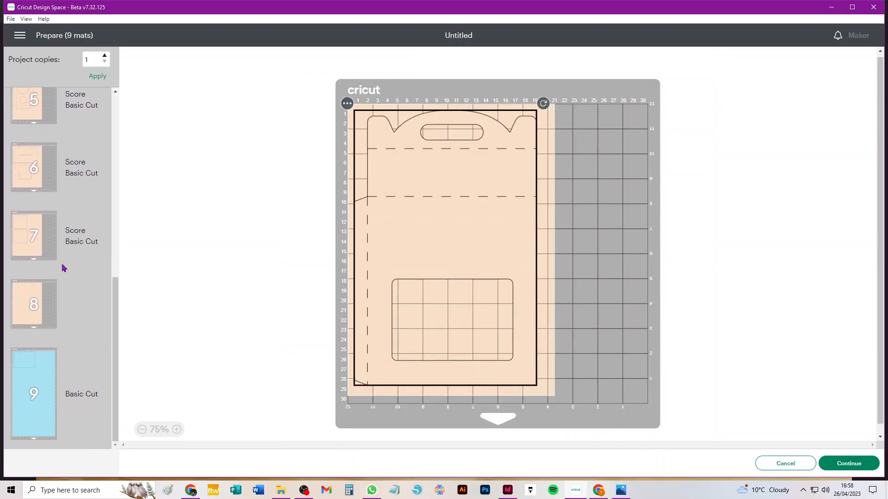
scroll(64, 268, up, 5)
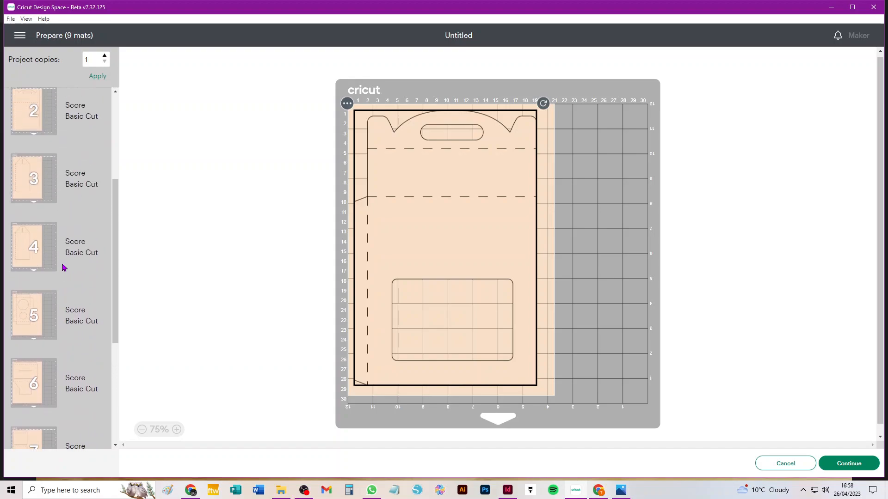
scroll(64, 267, up, 3)
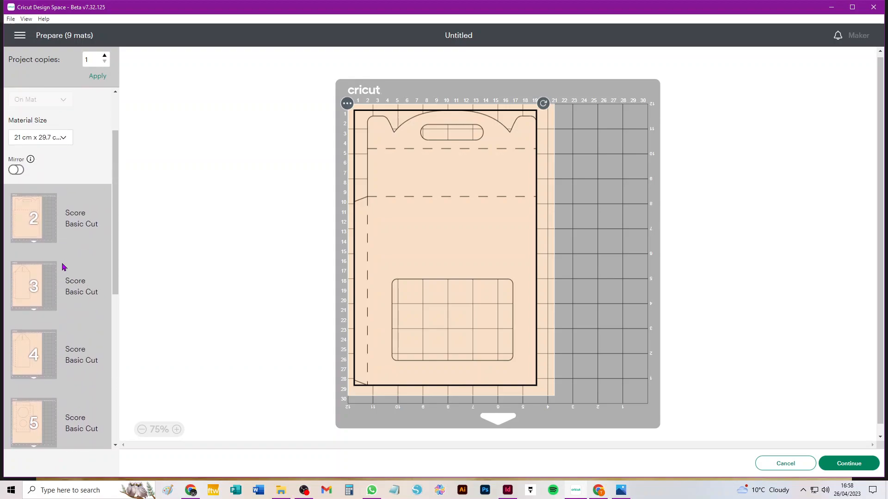
scroll(64, 268, down, 5)
scroll(64, 267, down, 2)
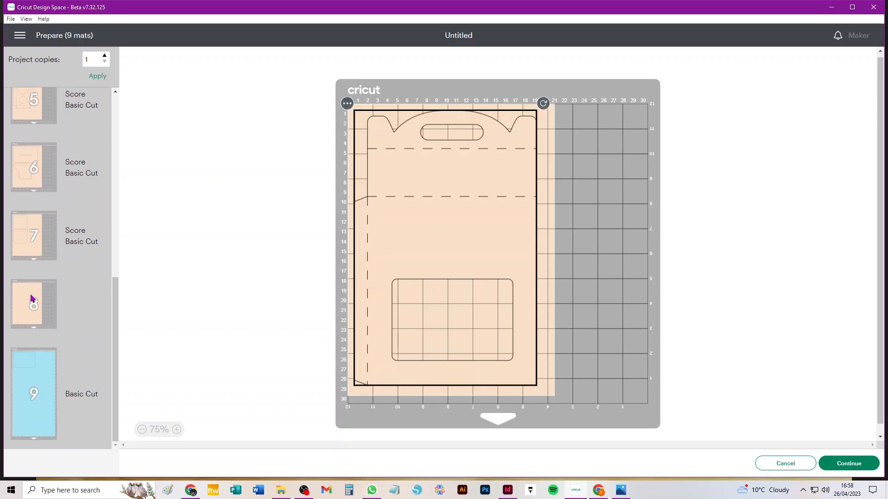
click(788, 464)
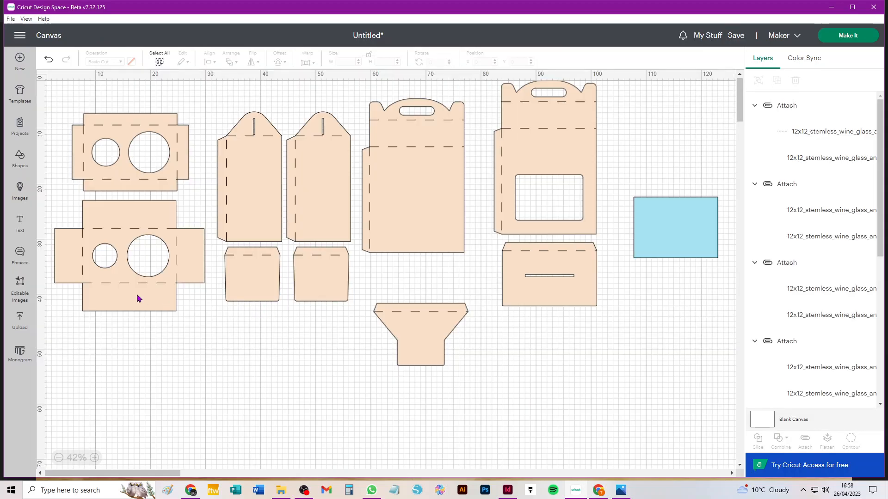
Move the larger insert with round holes down and rotate it to 270 degrees.
click(129, 294)
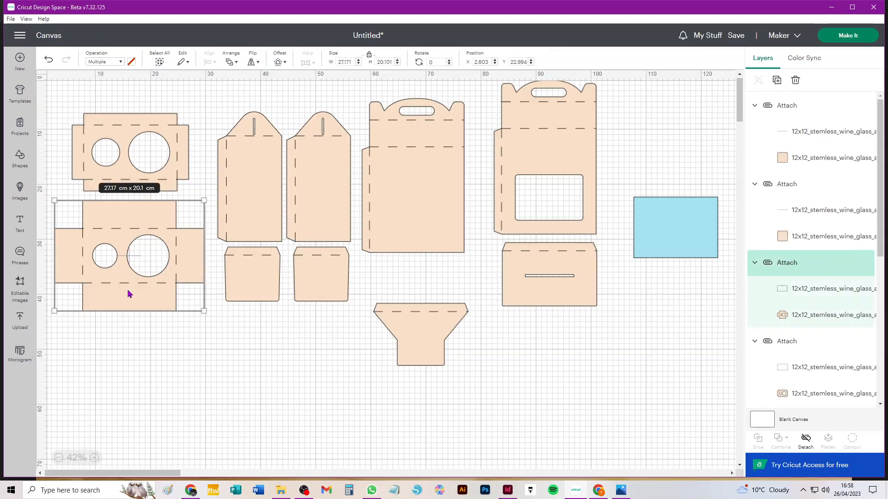
drag(126, 214, 146, 248)
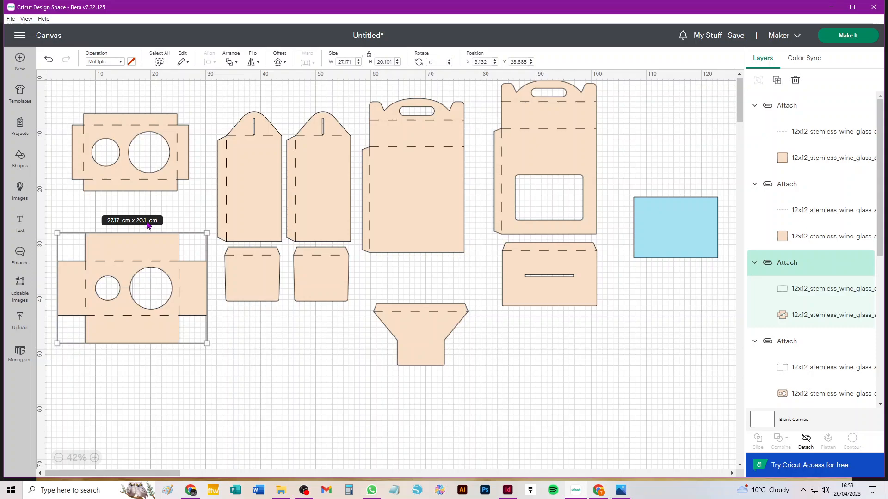
drag(213, 352, 193, 214)
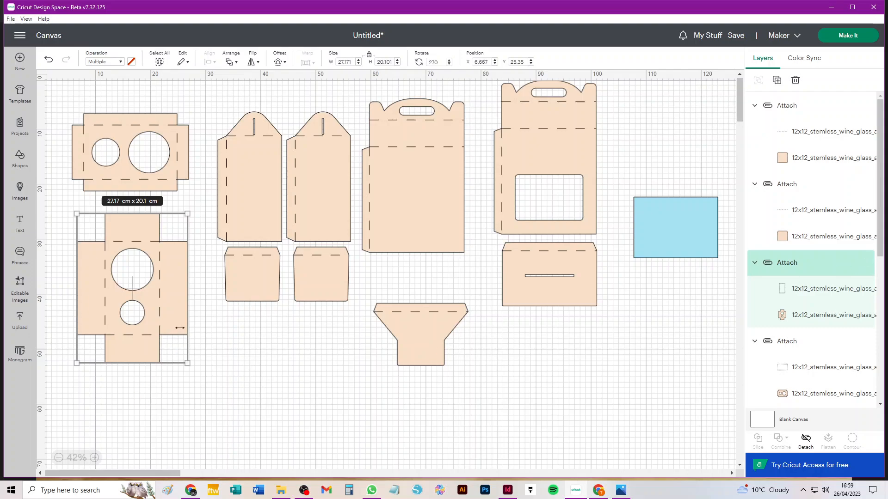
Change the material color of the larger insert's cut layer to light purple.
click(777, 315)
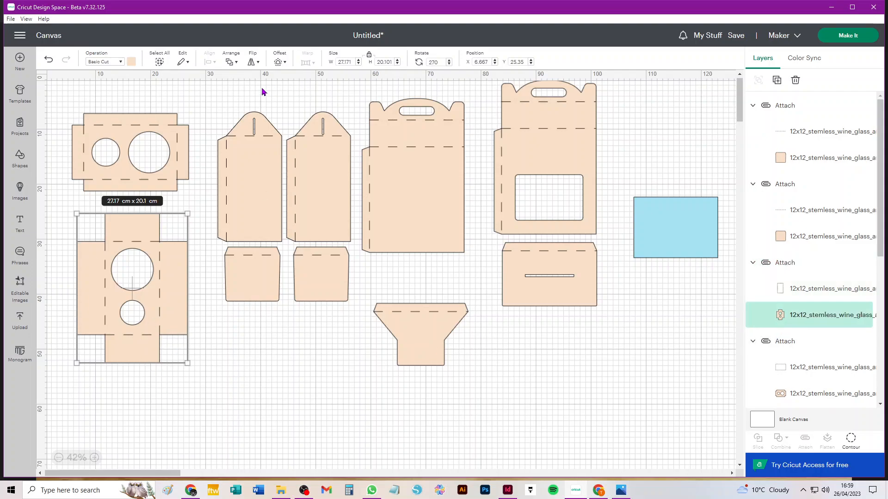
click(131, 62)
click(152, 115)
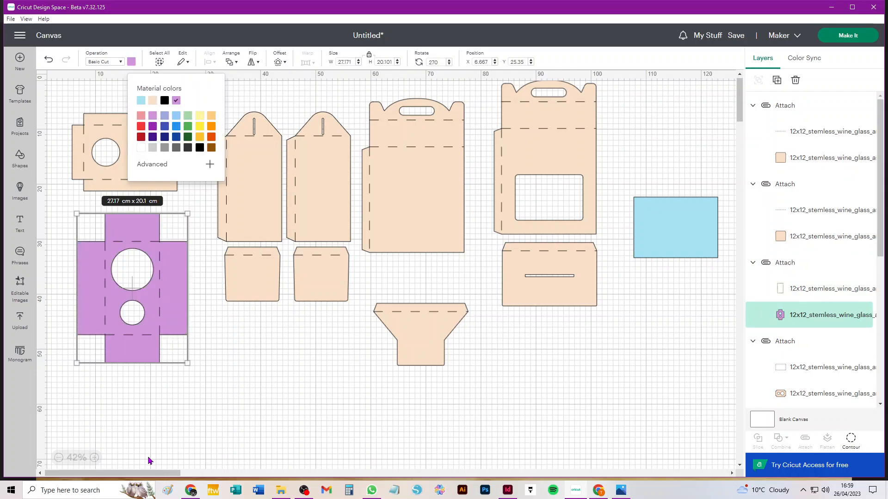
click(254, 390)
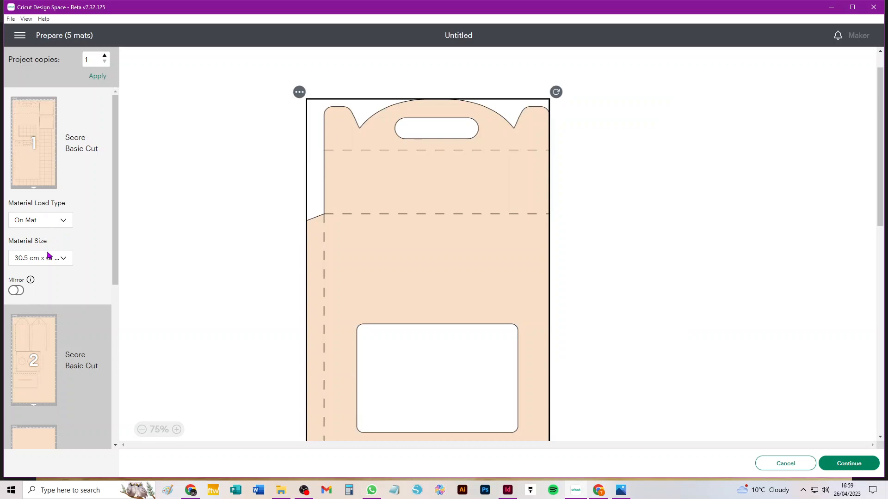
Set the material size of the peach mats to 21 cm x 29.7 cm (A4) and show the light purple insert's mat.
click(50, 253)
click(58, 317)
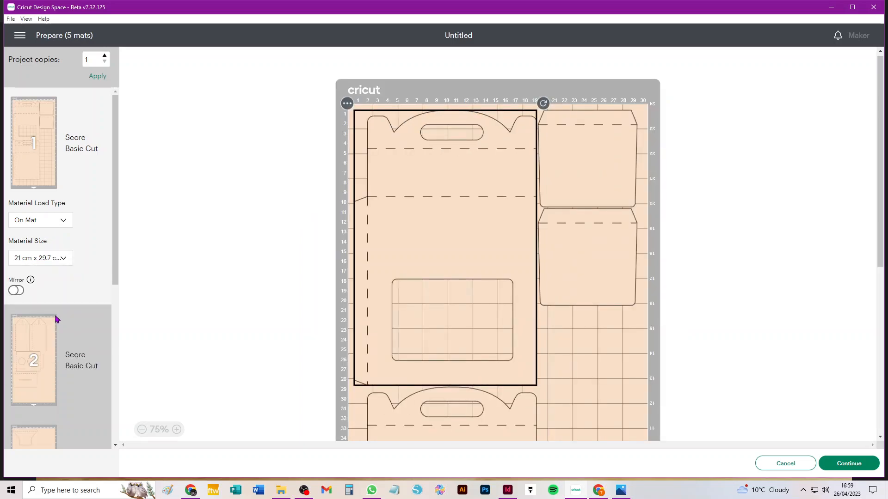
scroll(77, 195, down, 2)
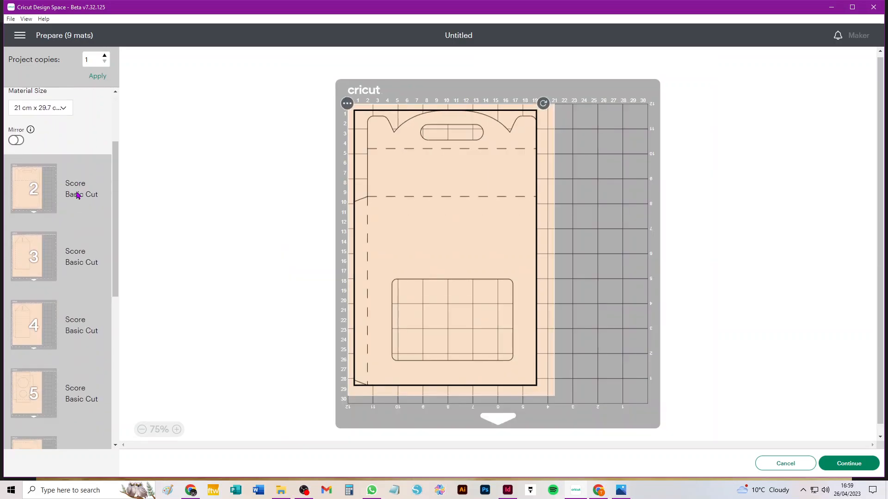
scroll(78, 195, down, 6)
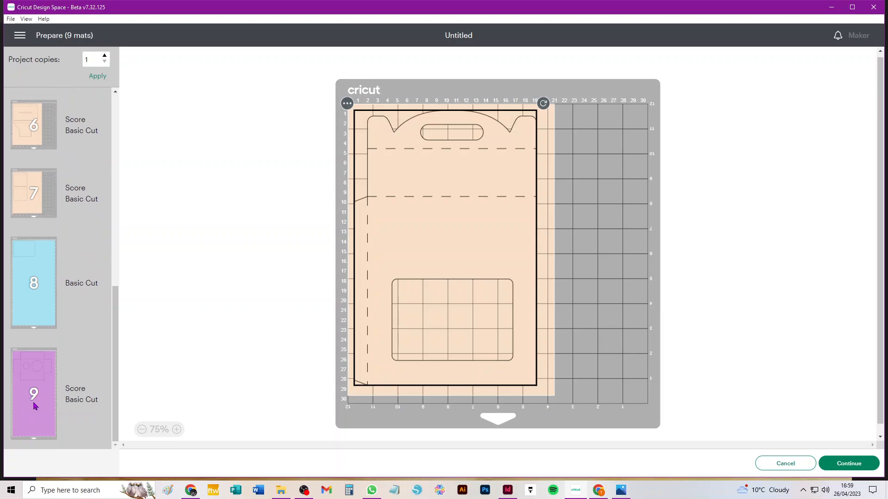
click(46, 395)
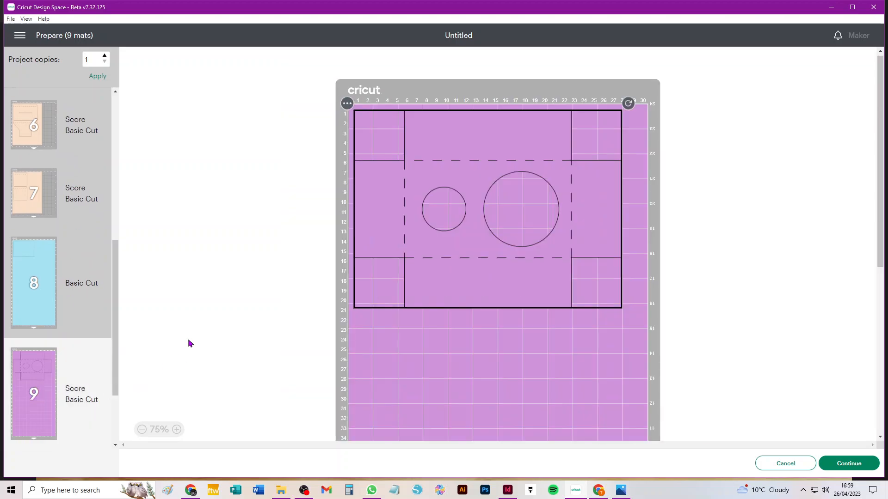
Set the material size of the light purple insert's mat to 30.5 cm x 30.5 cm.
scroll(70, 379, down, 3)
click(51, 402)
scroll(61, 433, down, 2)
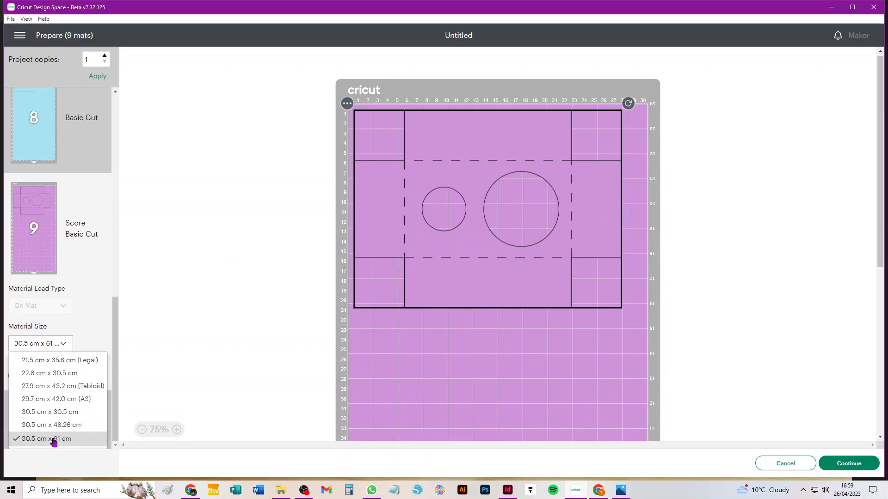
click(56, 411)
click(494, 281)
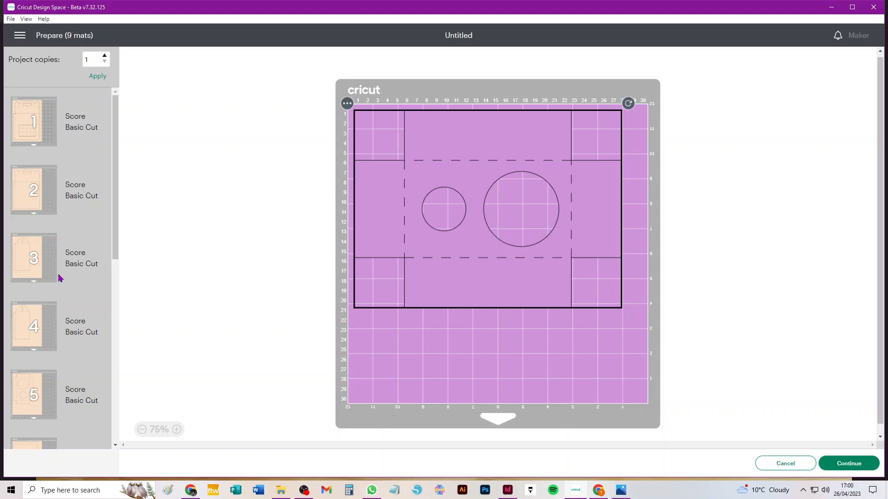
Cancel the mat preview and undo the light purple color change on the larger insert.
scroll(62, 267, down, 3)
scroll(63, 267, down, 2)
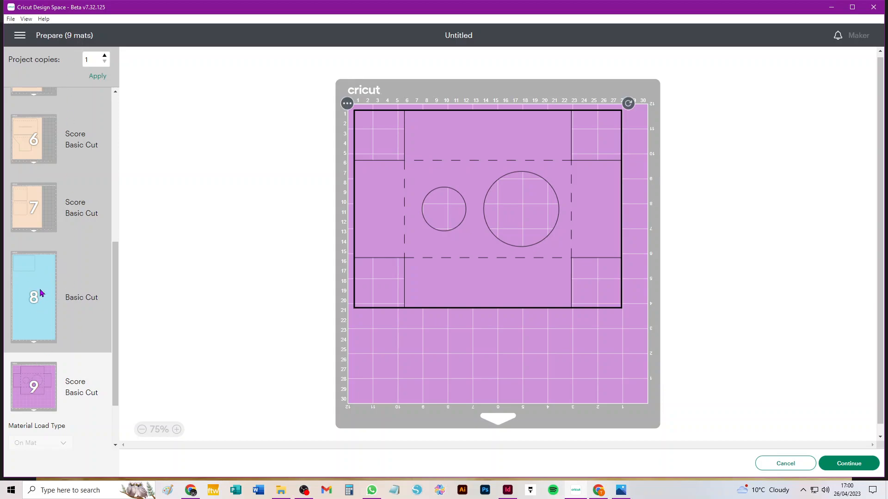
click(785, 463)
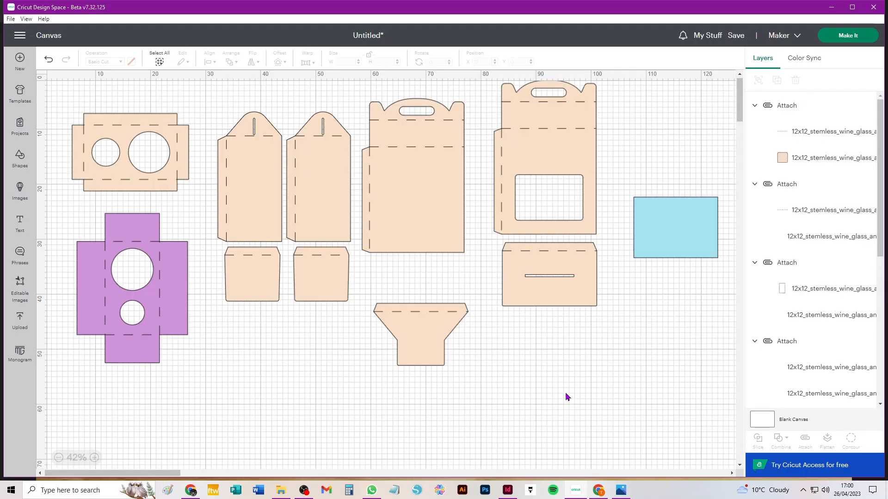
key(ctrl+z)
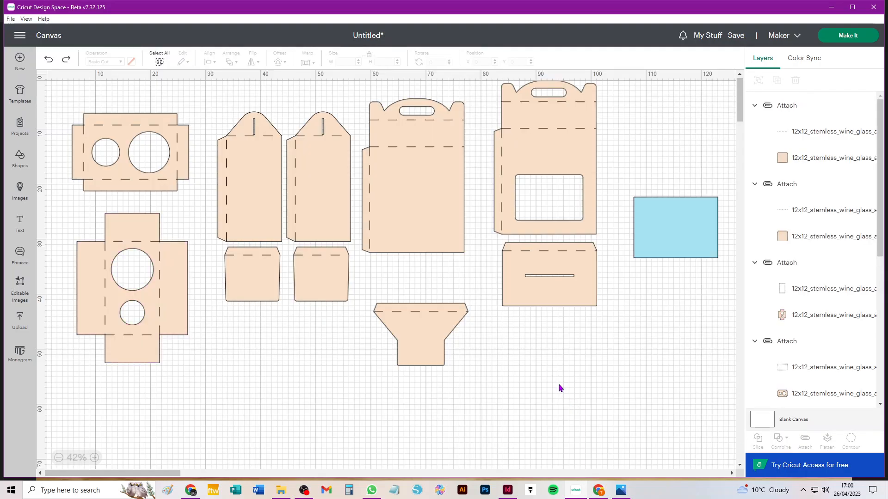
Preview the cutting mats with the peach material size at 30.5 cm x 30.5 cm and examine all the mats.
click(869, 37)
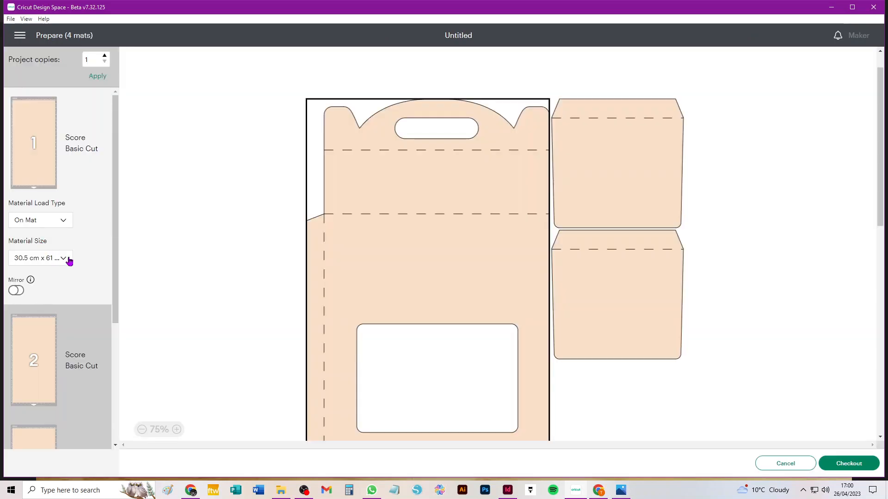
click(54, 258)
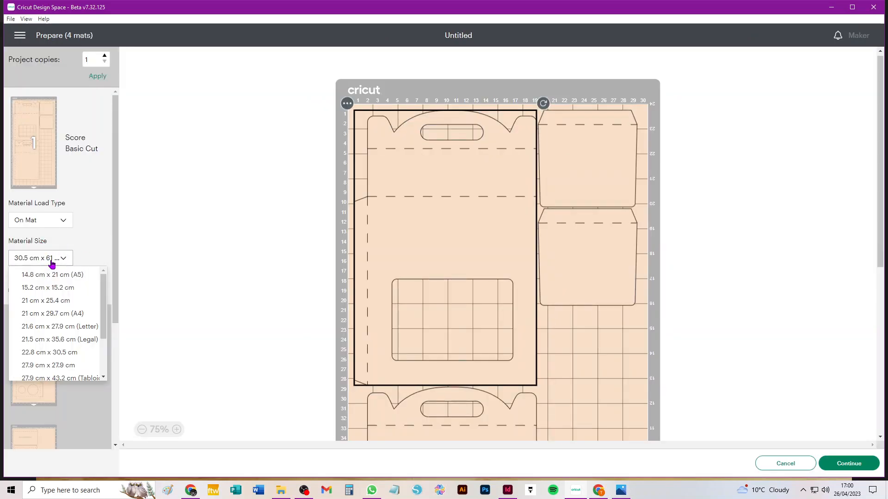
scroll(50, 358, down, 2)
click(48, 344)
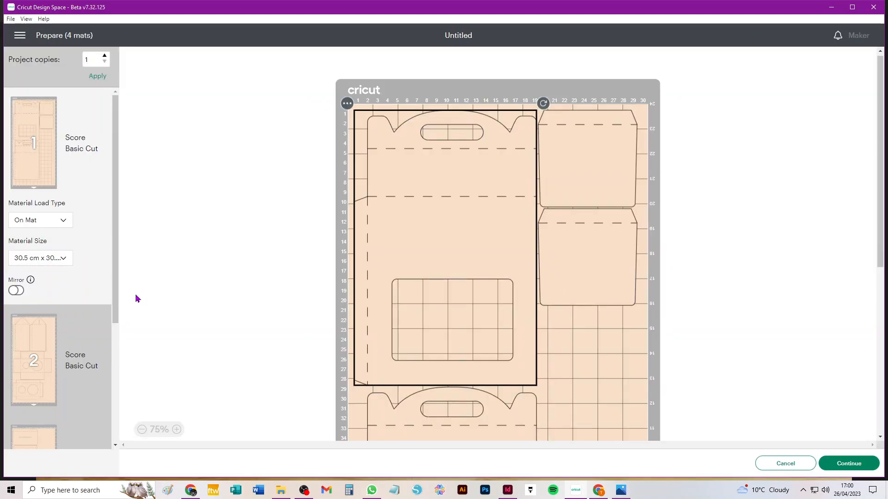
scroll(67, 288, down, 5)
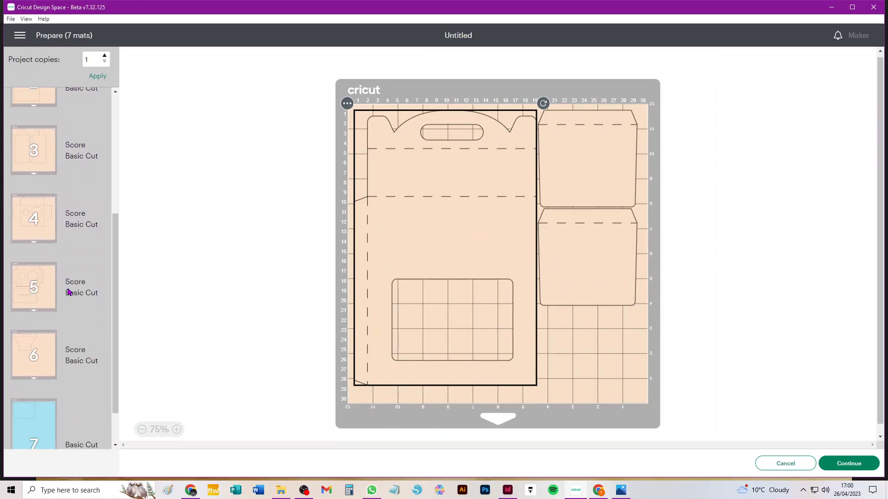
scroll(68, 288, down, 1)
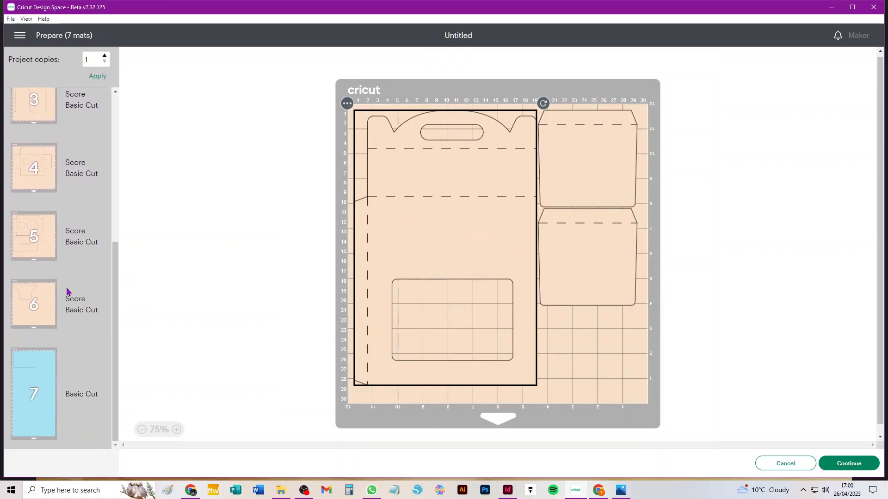
Move the funnel-shaped piece from mat 6 to mat 5.
click(30, 294)
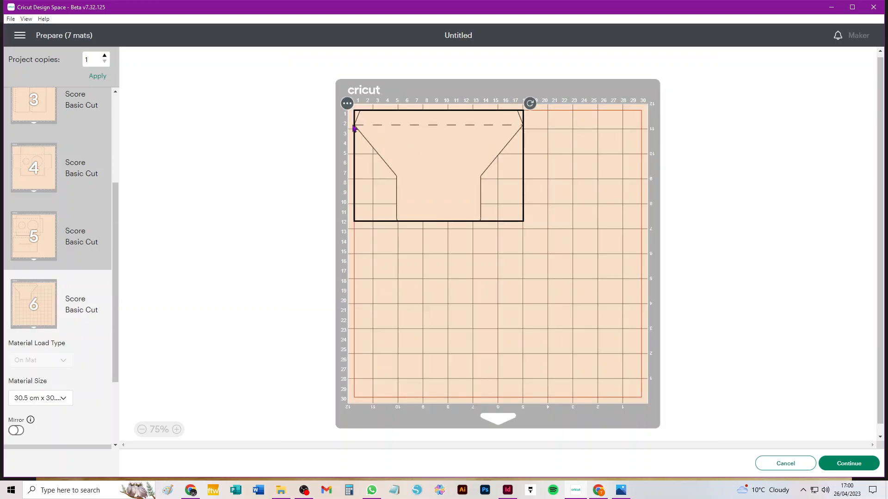
click(347, 104)
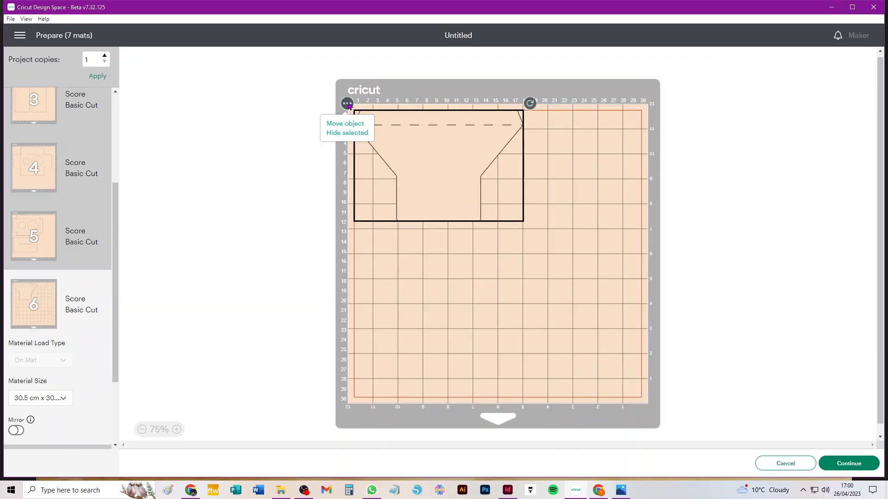
click(337, 127)
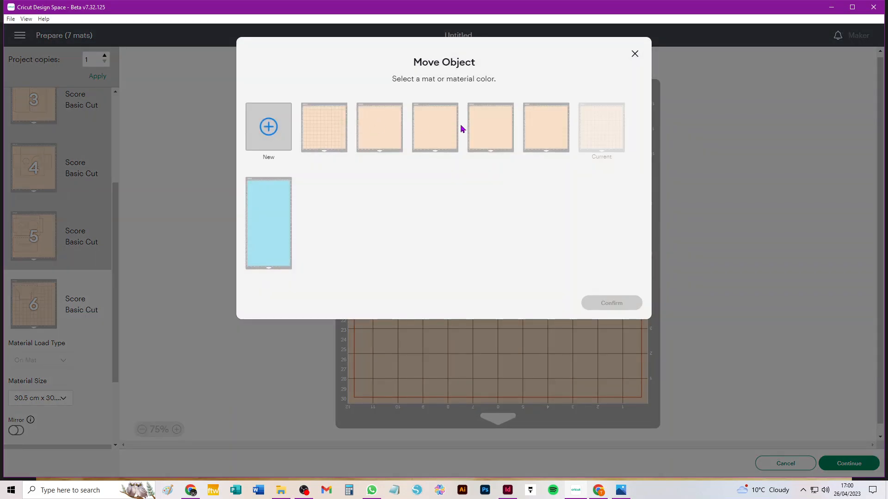
click(552, 137)
click(611, 305)
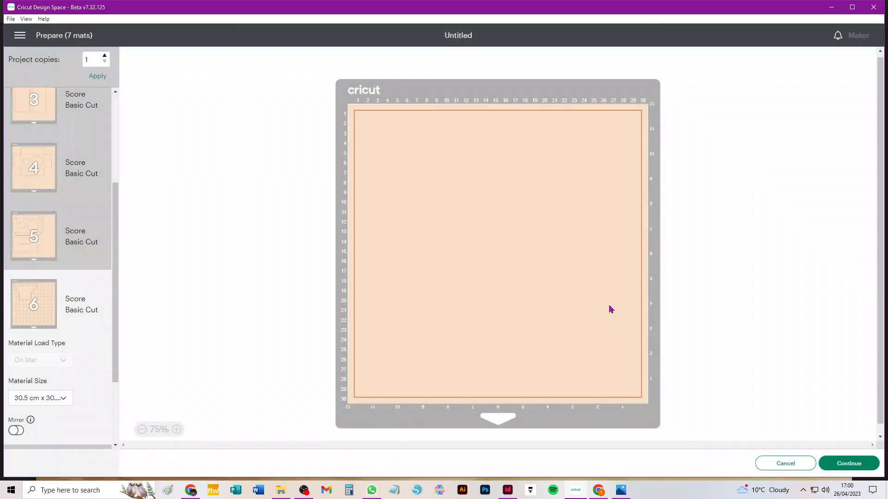
Rotate the funnel-shaped piece a quarter turn and fit it into the mat's lower corner beside the slotted panel.
drag(446, 137, 564, 265)
drag(647, 234, 586, 345)
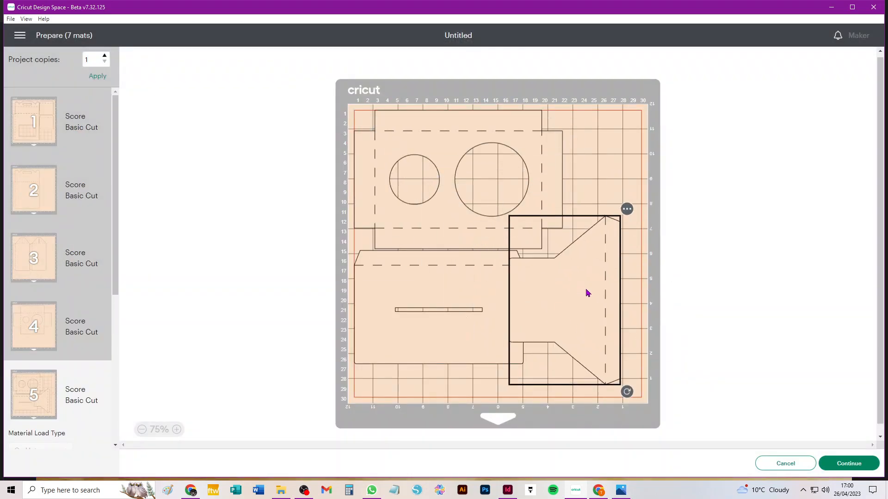
drag(578, 291, 604, 305)
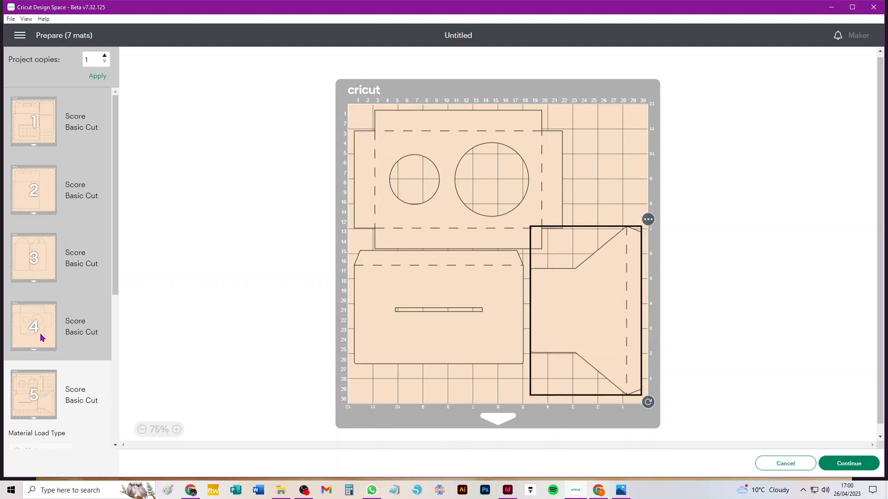
Examine the rearranged set of mats and cancel the preview to return to the canvas.
scroll(41, 336, down, 5)
scroll(58, 353, up, 5)
scroll(41, 279, down, 5)
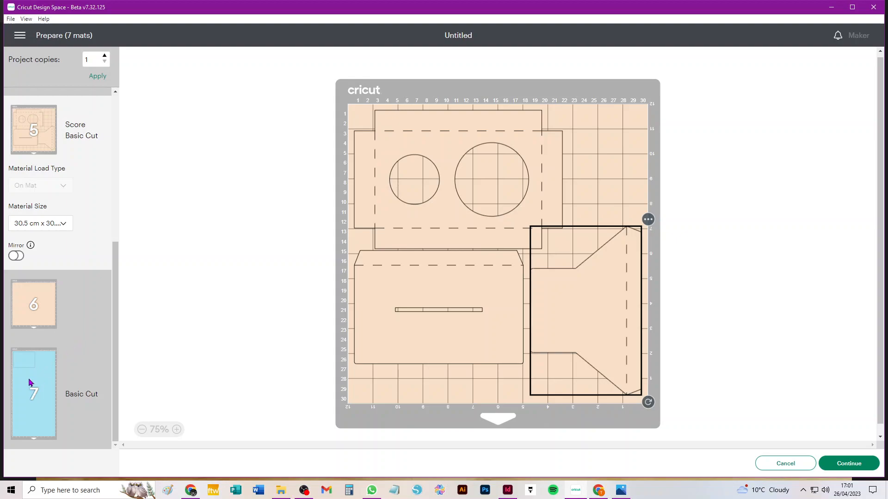
click(784, 464)
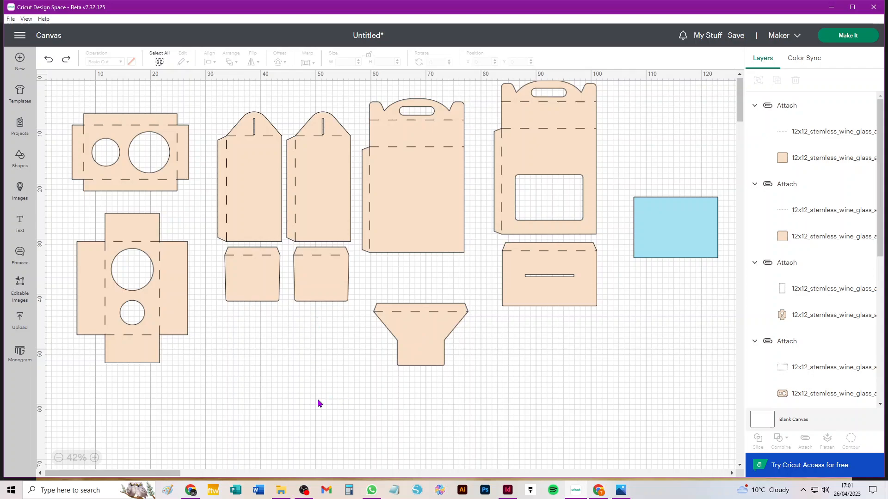
mouse_move(294, 497)
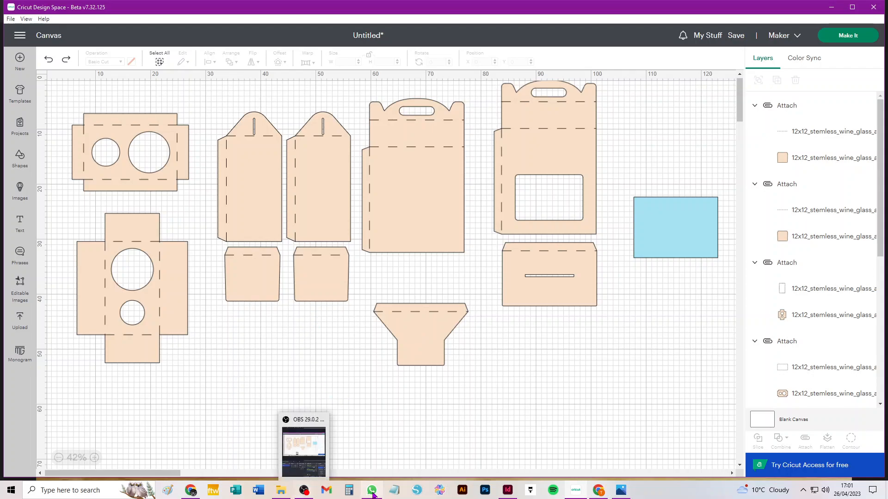